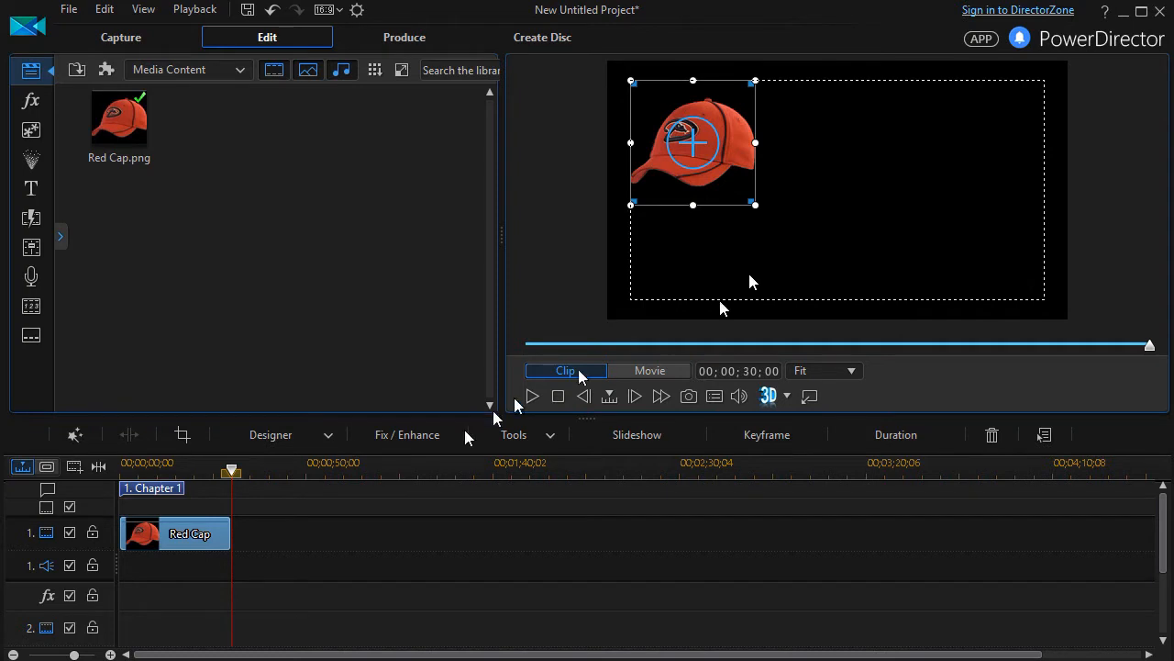
Open the Red Cap clip in the PiP Designer and add starting position, scale, opacity and rotation keyframes at 00;00;00;00.
{"action": "double_click", "coordinate": [205, 539]}
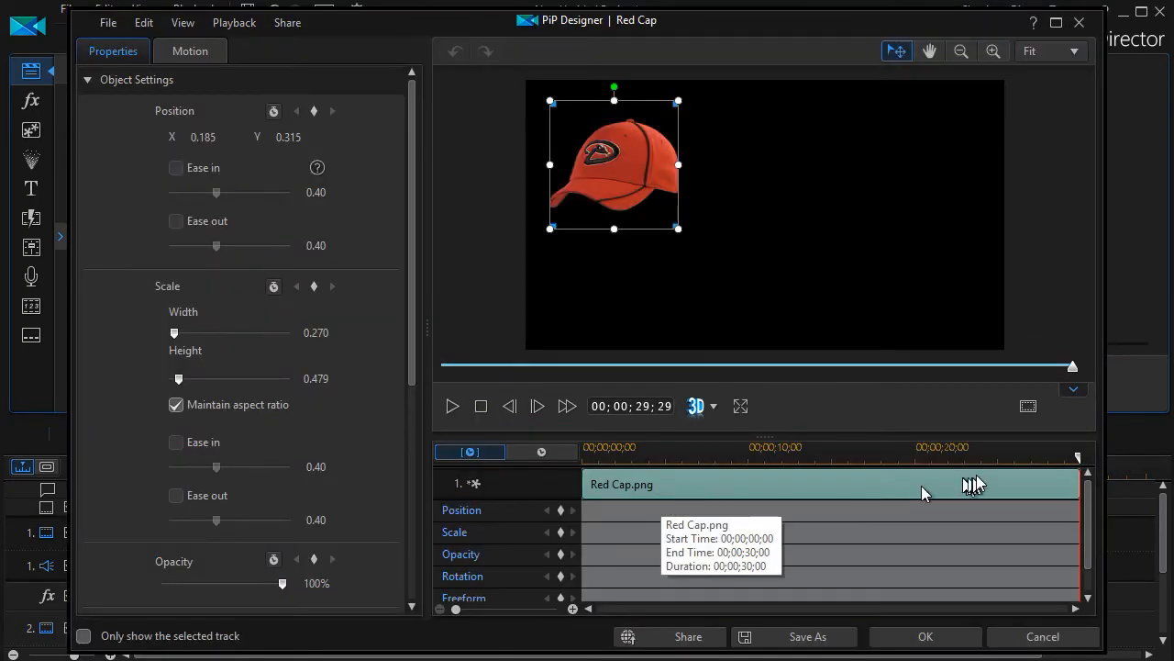
{"action": "left_click_drag", "start_coordinate": [1077, 458], "coordinate": [560, 511]}
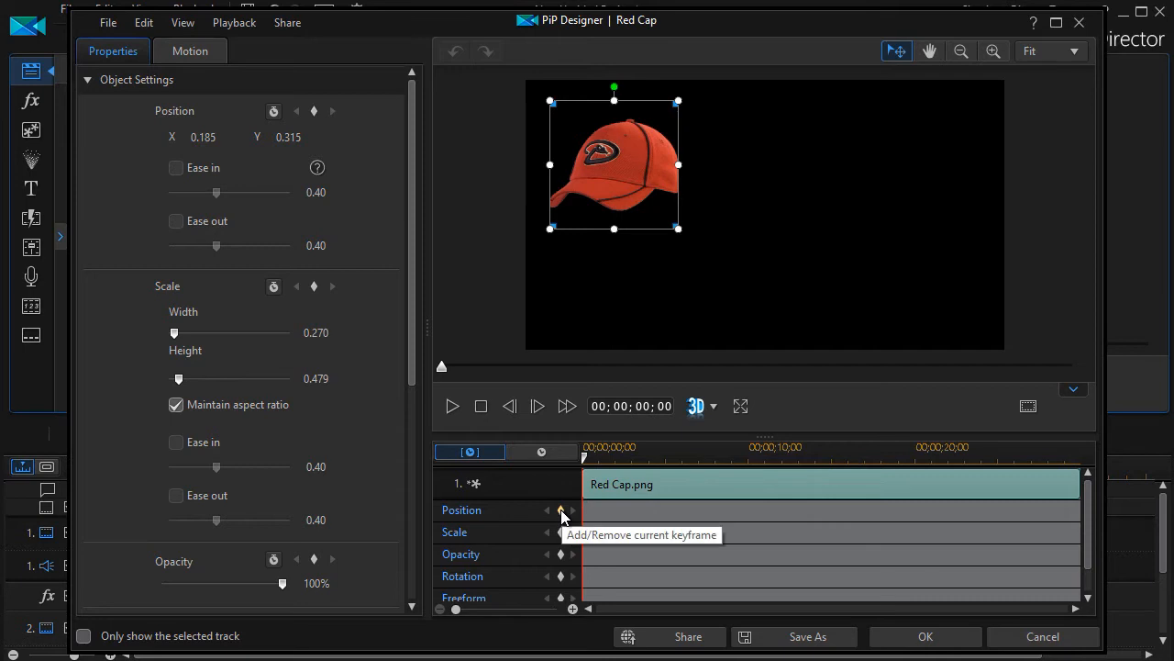
{"action": "left_click", "coordinate": [561, 511]}
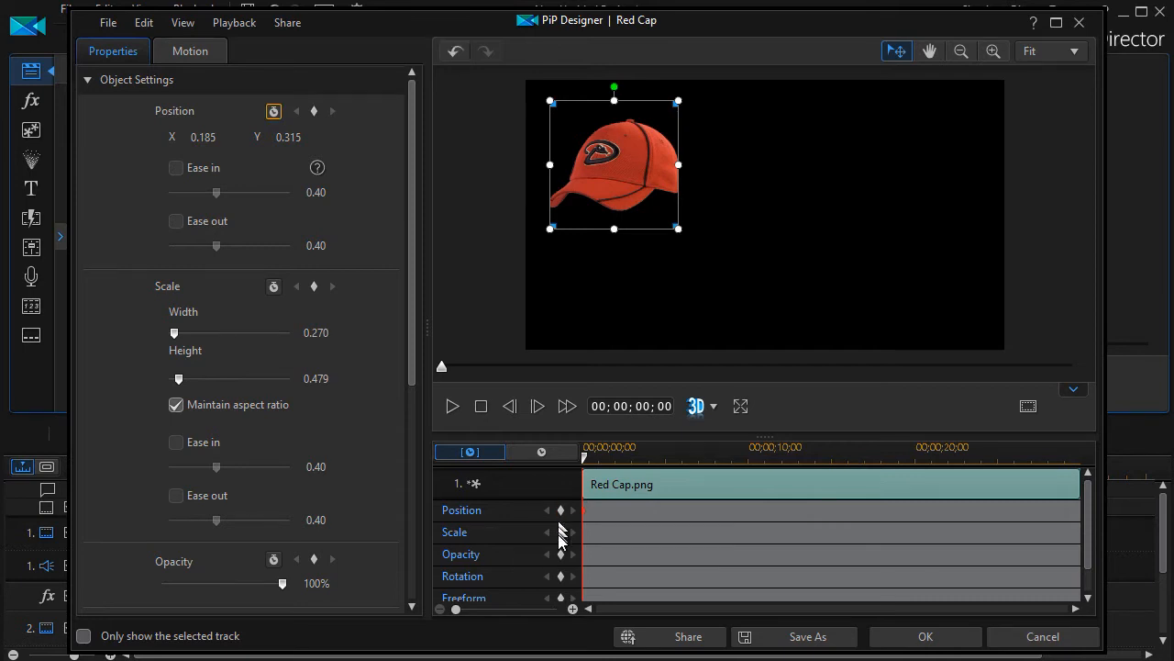
{"action": "left_click", "coordinate": [560, 533]}
Keyframe the cap to about X 0.171, Y 0.689 at 00;00;02;01, and to about X 0.331, Y 0.762 with width 0.187 at 00;00;03;09.
{"action": "left_click_drag", "start_coordinate": [586, 461], "coordinate": [618, 468]}
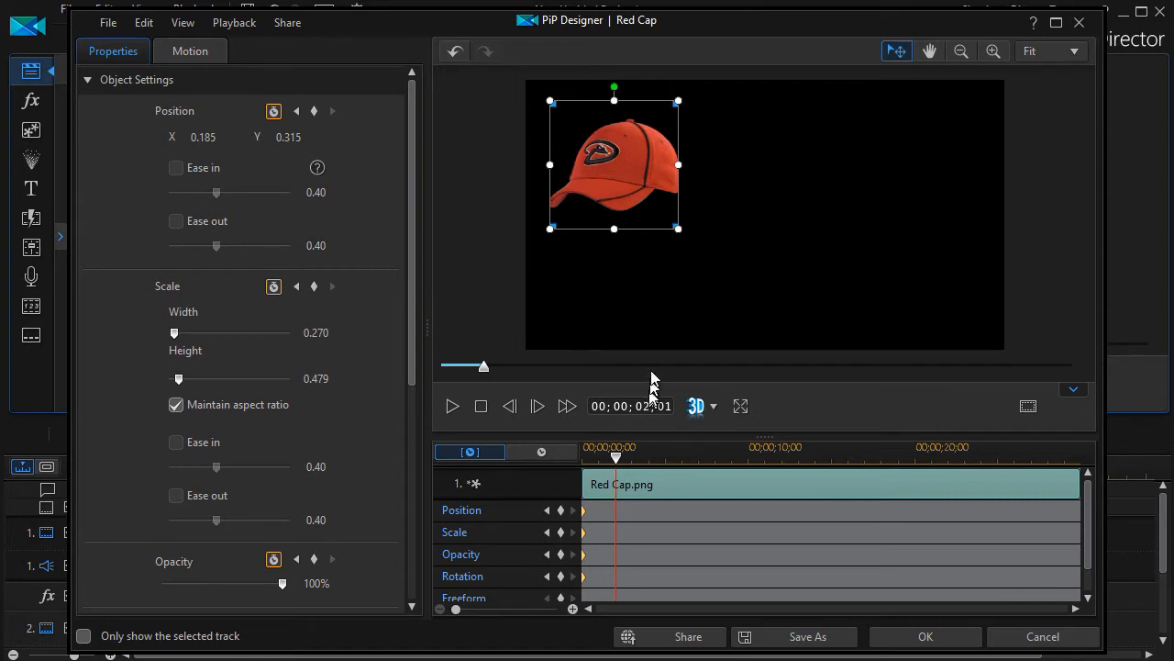
{"action": "left_click_drag", "start_coordinate": [616, 162], "coordinate": [609, 266]}
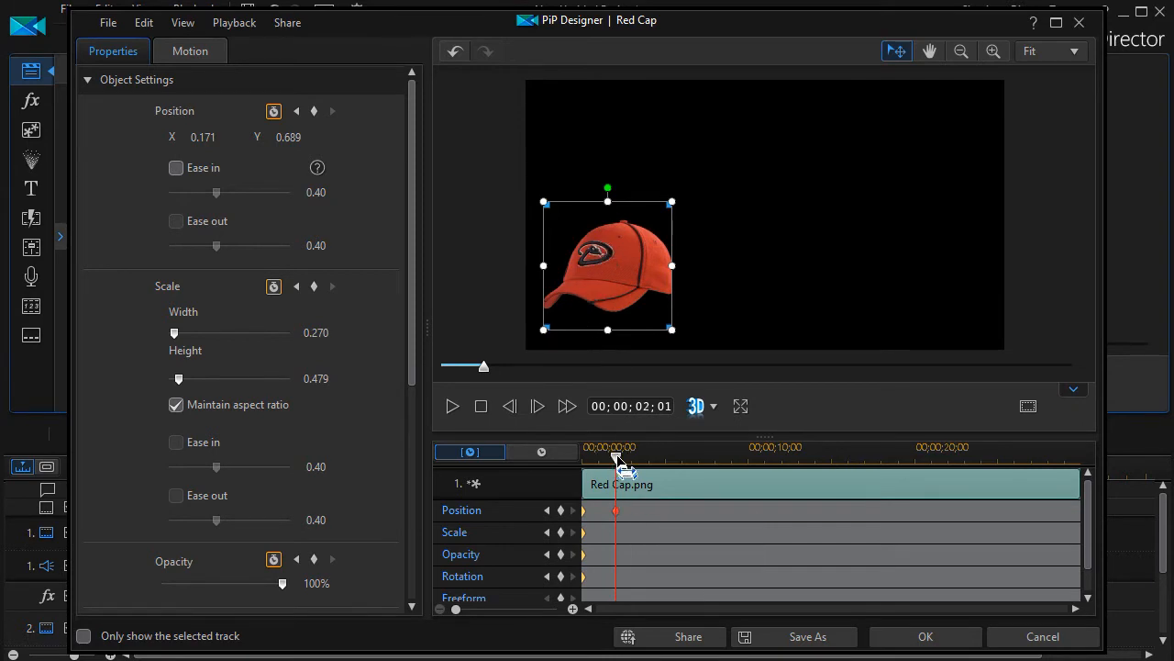
{"action": "left_click_drag", "start_coordinate": [616, 456], "coordinate": [639, 458]}
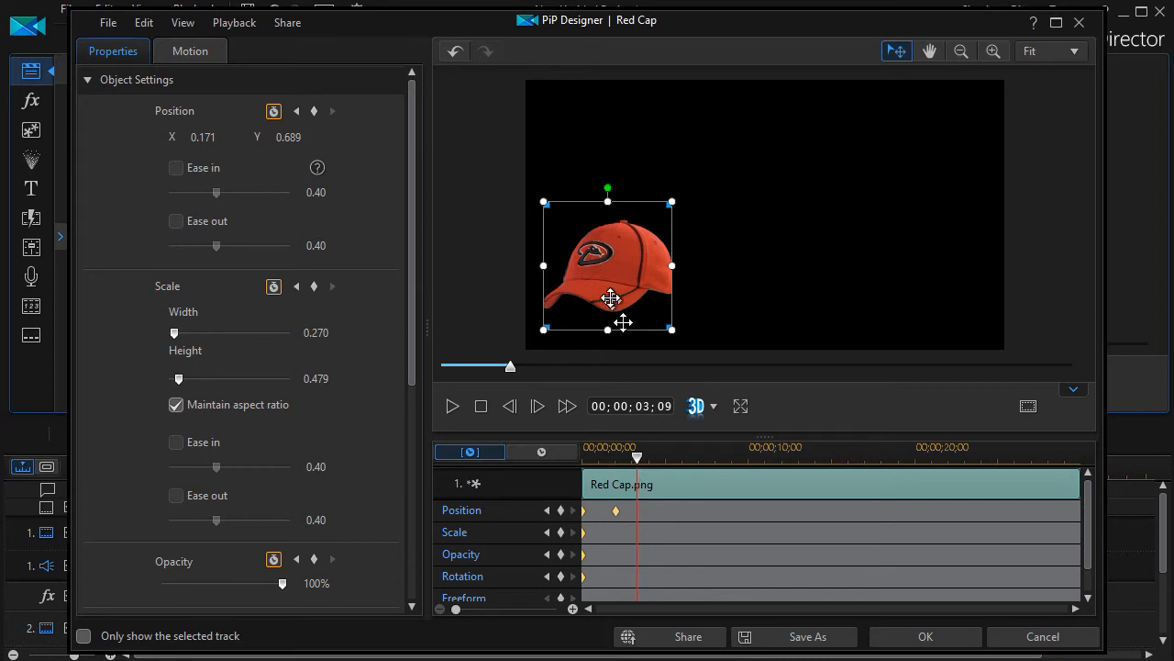
{"action": "left_click_drag", "start_coordinate": [619, 291], "coordinate": [712, 290]}
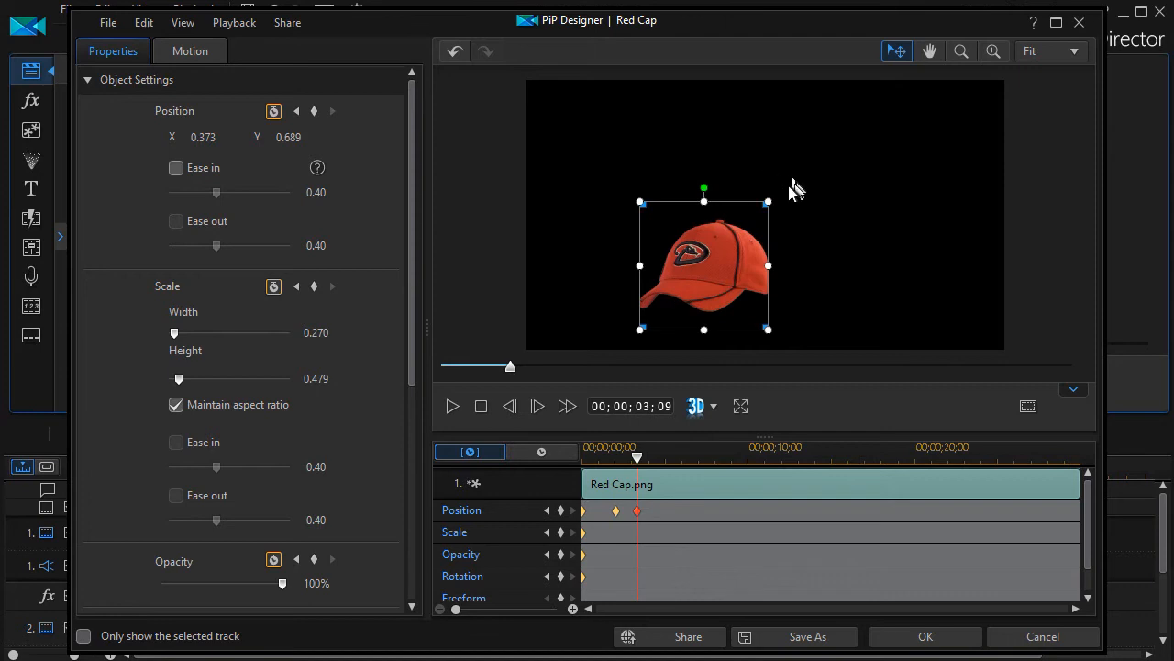
{"action": "left_click_drag", "start_coordinate": [767, 202], "coordinate": [728, 241]}
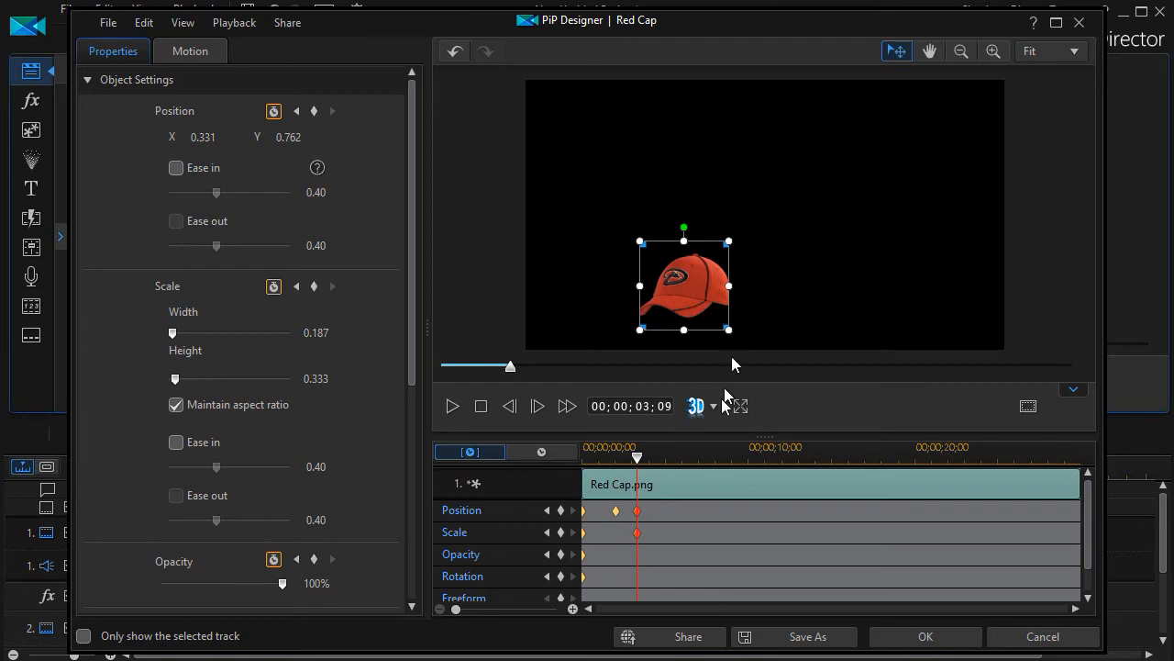
At 00;00;05;06, move the cap up to about X 0.339, Y 0.296 and lower its opacity to 51%.
{"action": "left_click_drag", "start_coordinate": [641, 448], "coordinate": [668, 463]}
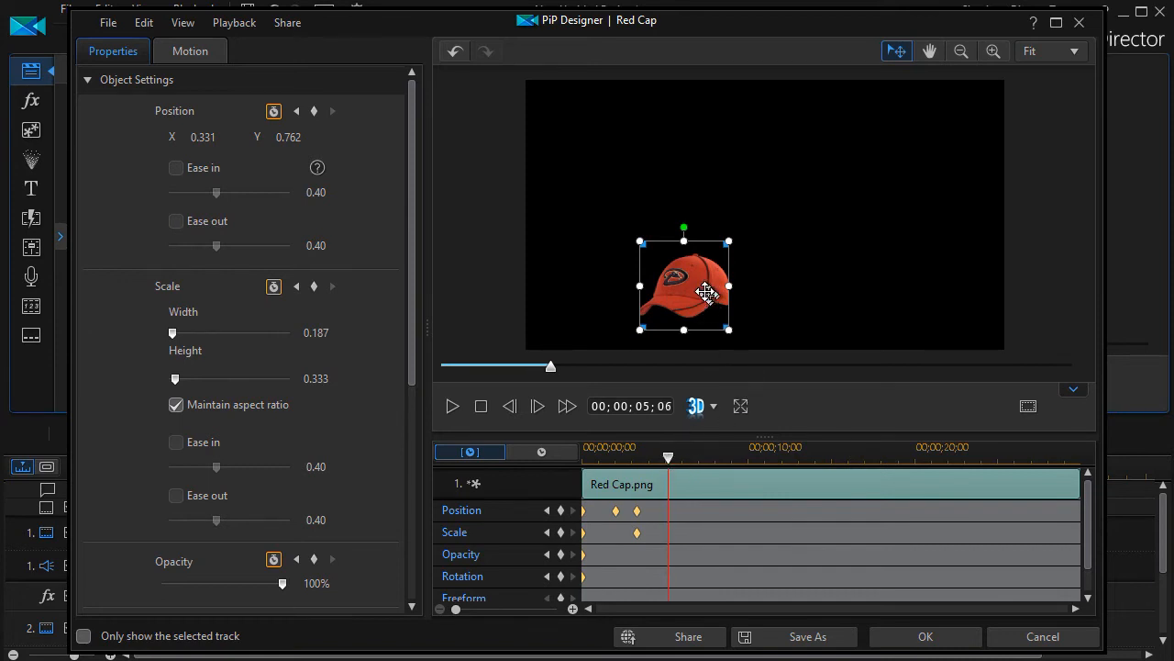
{"action": "left_click_drag", "start_coordinate": [700, 290], "coordinate": [705, 165]}
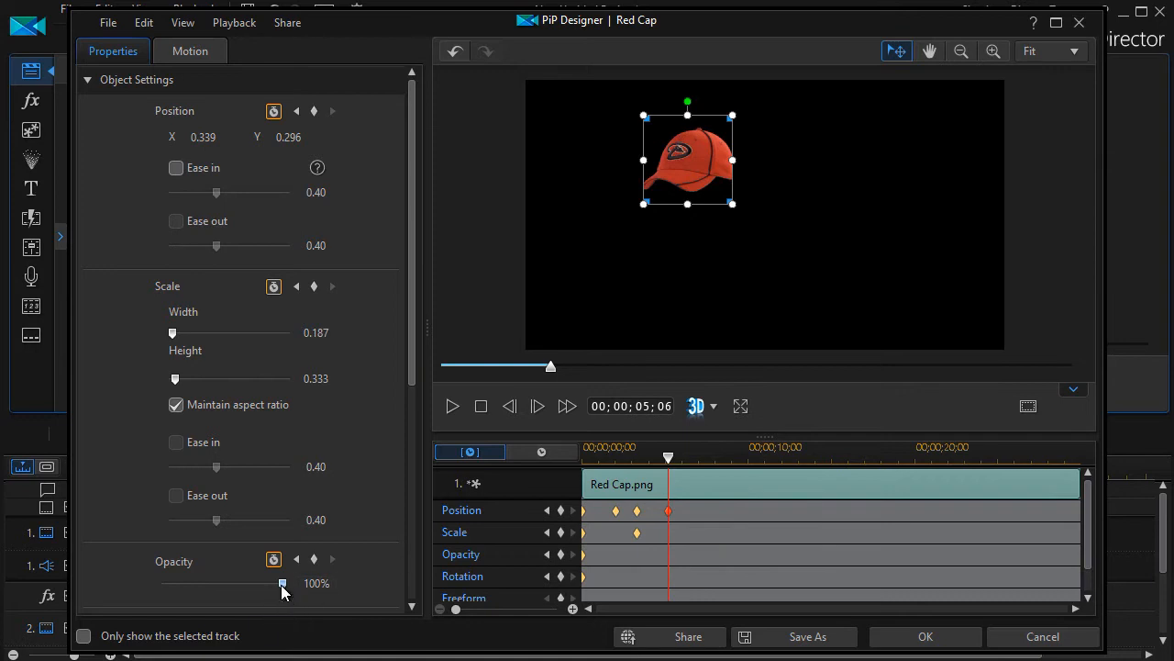
{"action": "left_click_drag", "start_coordinate": [282, 585], "coordinate": [221, 594]}
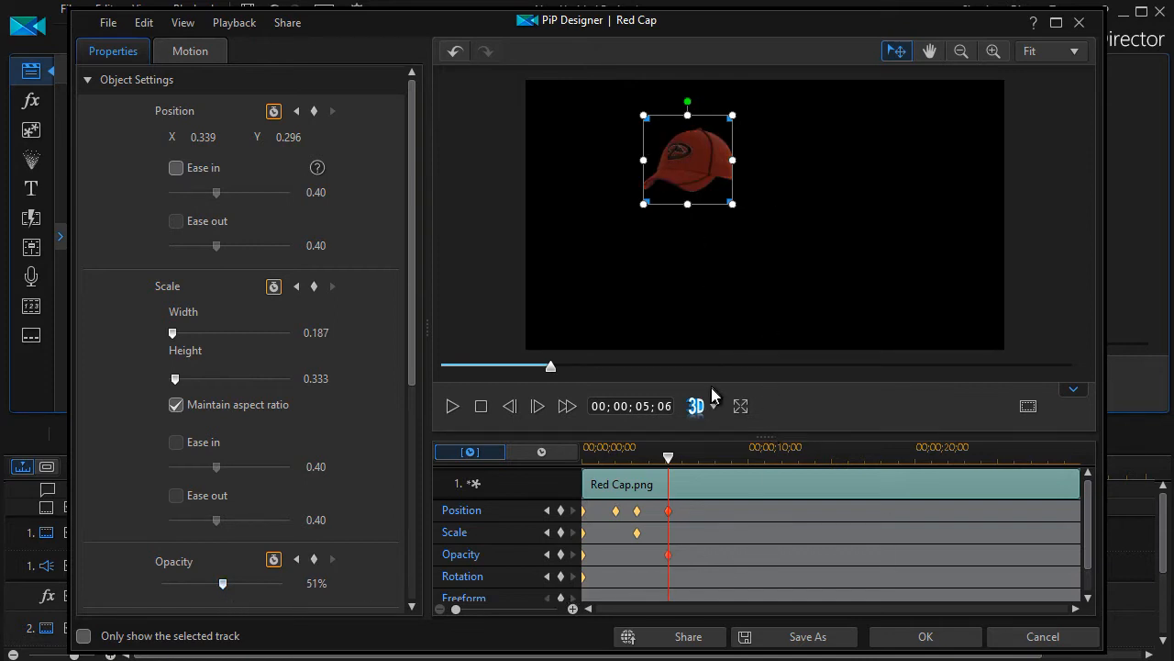
Add a rotation keyframe at 00;00;06;19 that turns the cap upside down at 180 degrees.
{"action": "left_click_drag", "start_coordinate": [667, 456], "coordinate": [701, 463]}
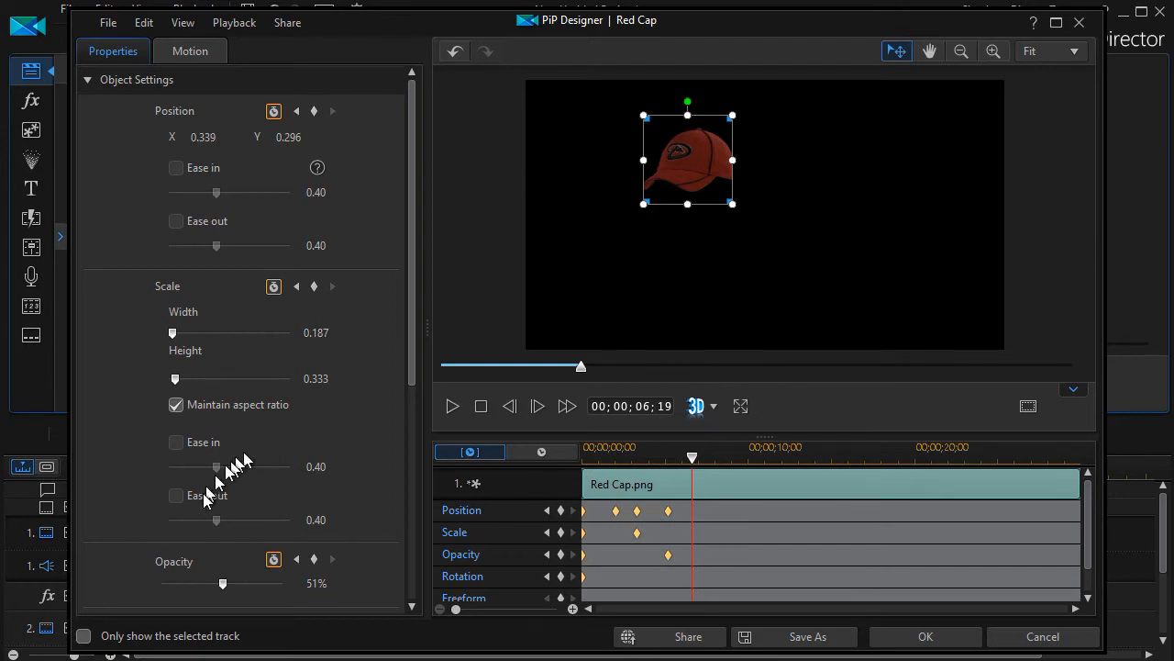
{"action": "scroll", "coordinate": [246, 413], "scroll_direction": "down", "scroll_amount": 5}
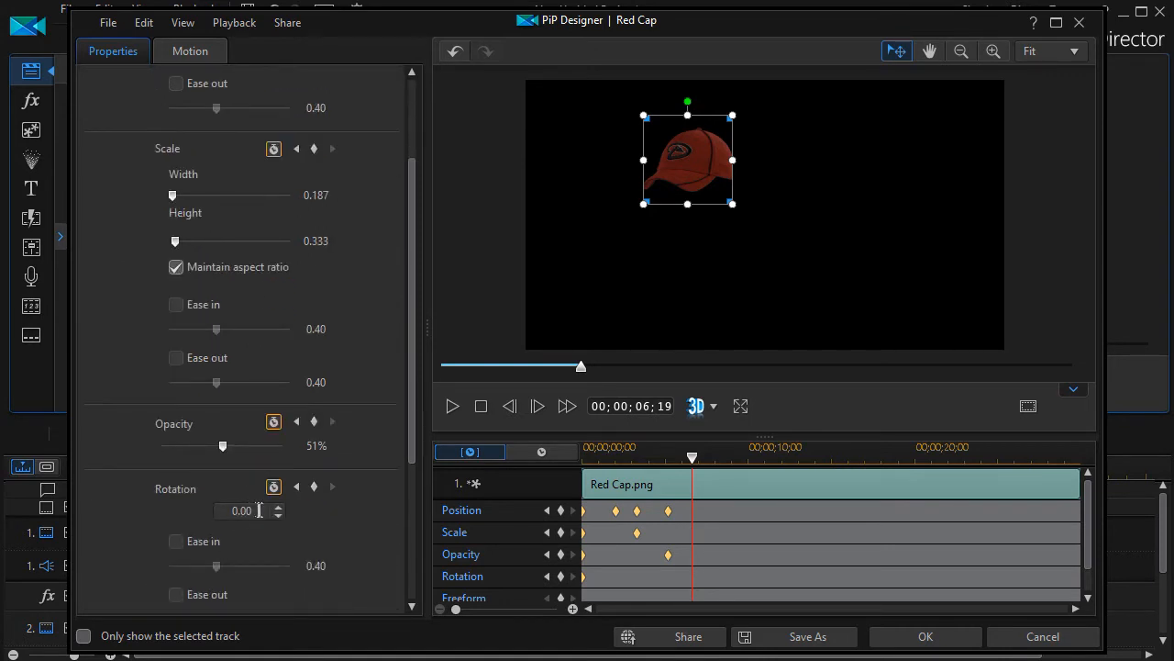
{"action": "left_click", "coordinate": [243, 511]}
{"action": "type", "text": "1"}
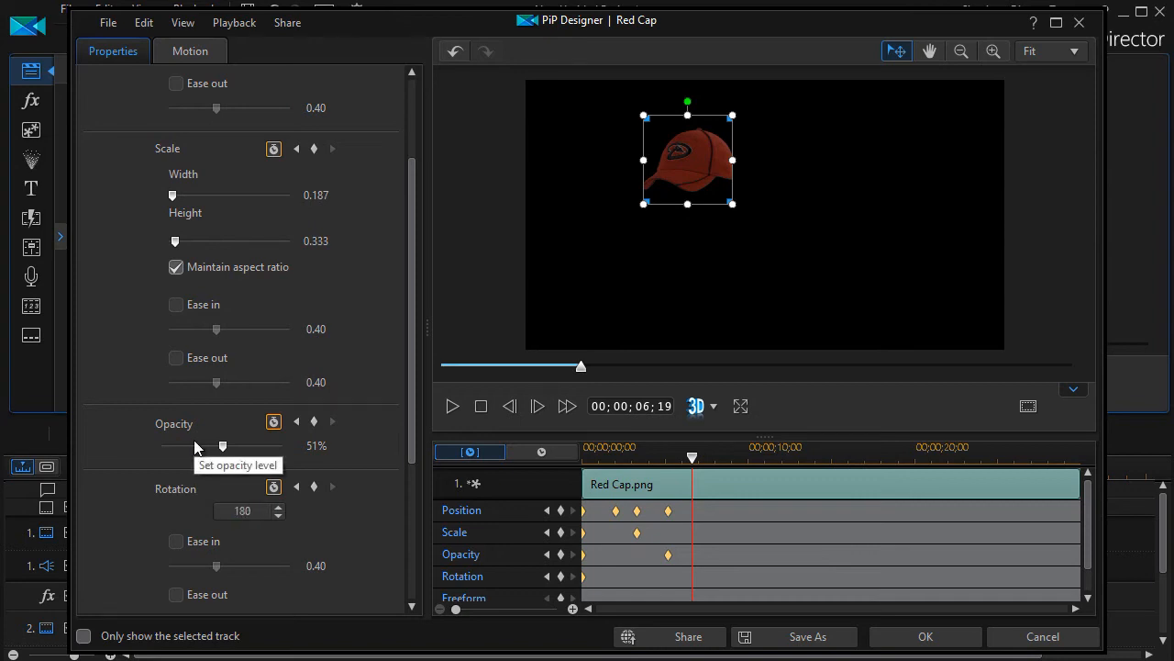
{"action": "type", "text": "80"}
{"action": "key", "text": "Return"}
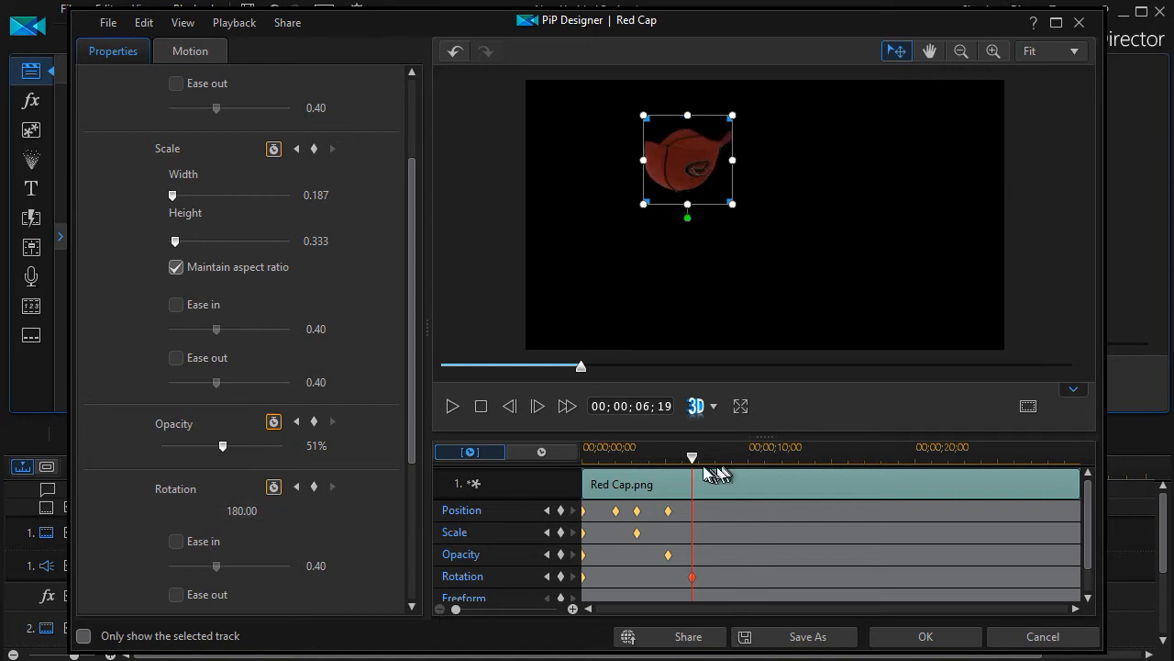
Add a rotation keyframe at 00;00;08;15 that sets the cap upright at 0 degrees.
{"action": "left_click_drag", "start_coordinate": [694, 458], "coordinate": [725, 464]}
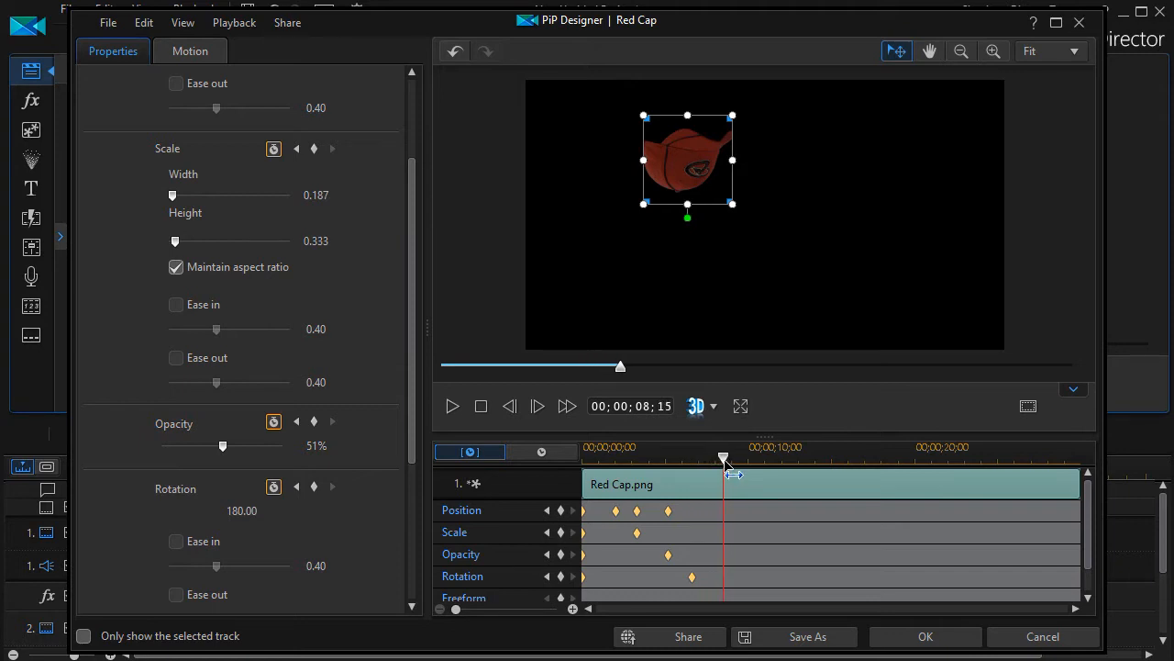
{"action": "left_click_drag", "start_coordinate": [257, 509], "coordinate": [158, 503]}
{"action": "type", "text": "0"}
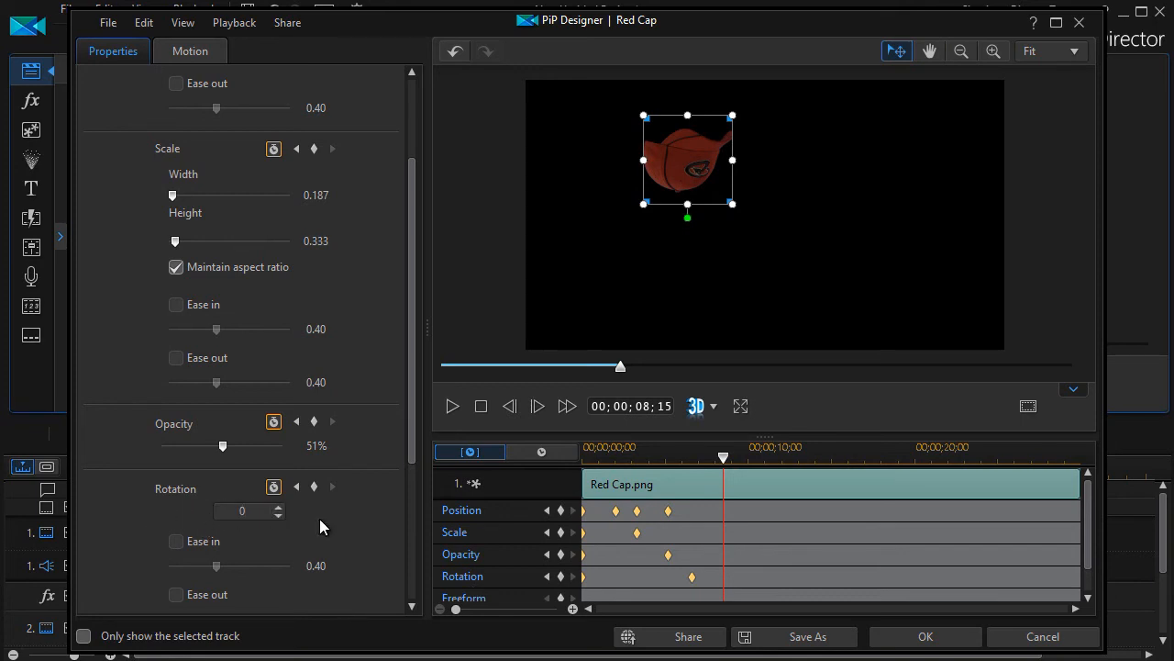
{"action": "key", "text": "Return"}
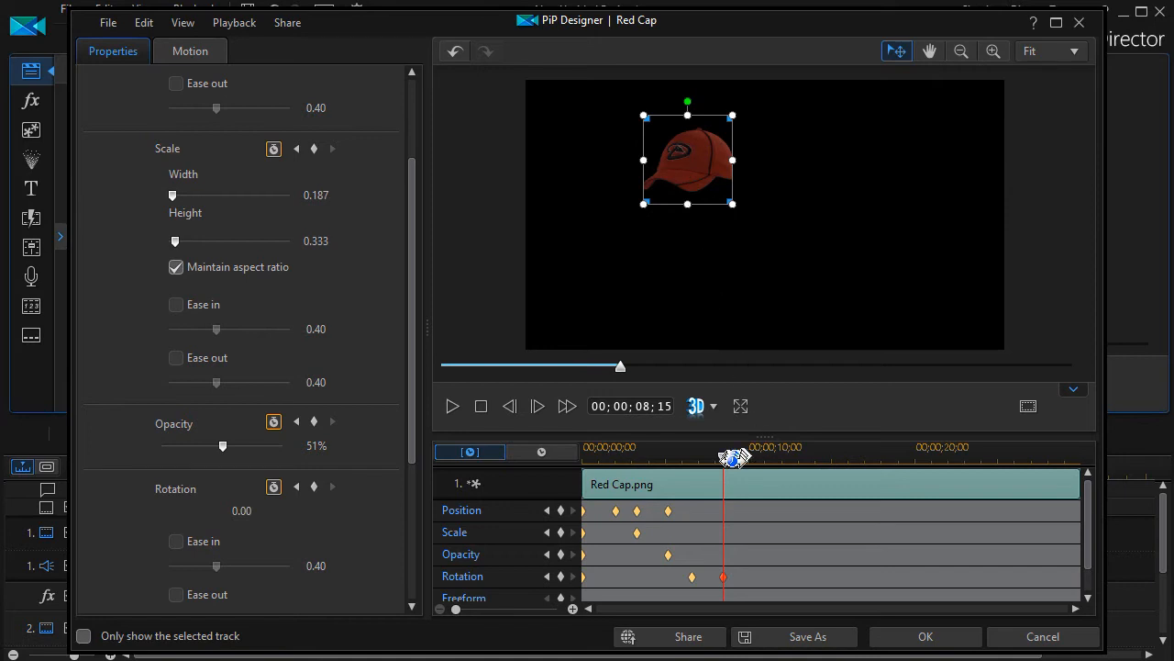
At 00;00;10;01, keyframe the cap near the frame's lower middle at 100% opacity, scaled down to about 0.101 wide and 0.180 high.
{"action": "left_click_drag", "start_coordinate": [725, 463], "coordinate": [756, 473]}
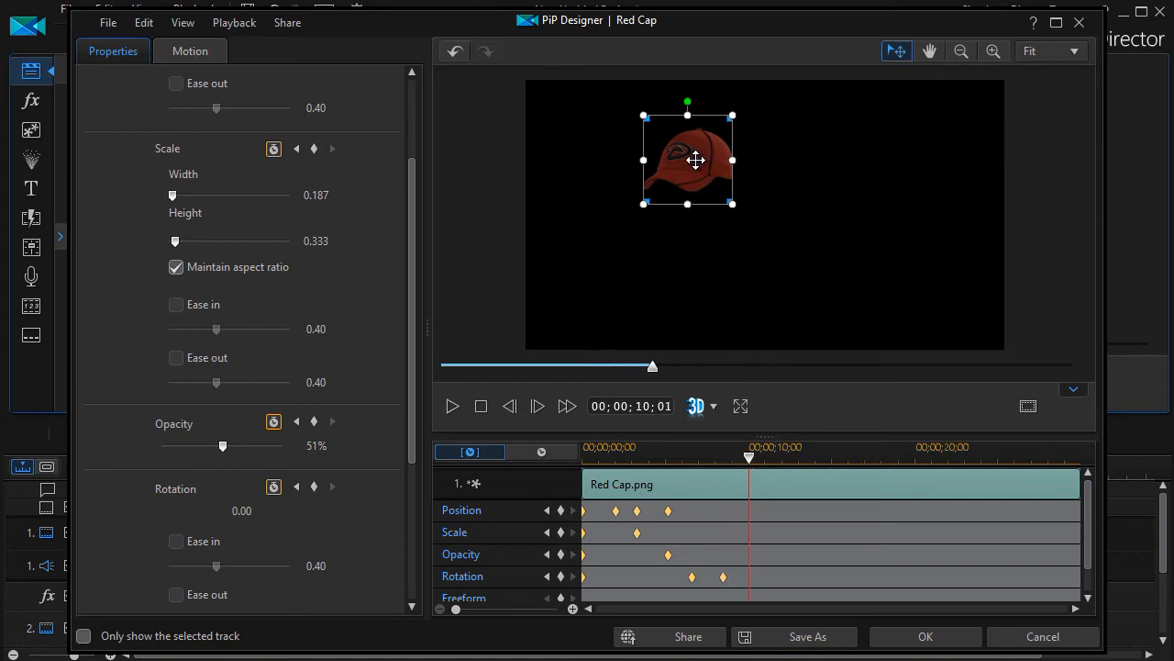
{"action": "left_click_drag", "start_coordinate": [697, 159], "coordinate": [787, 275]}
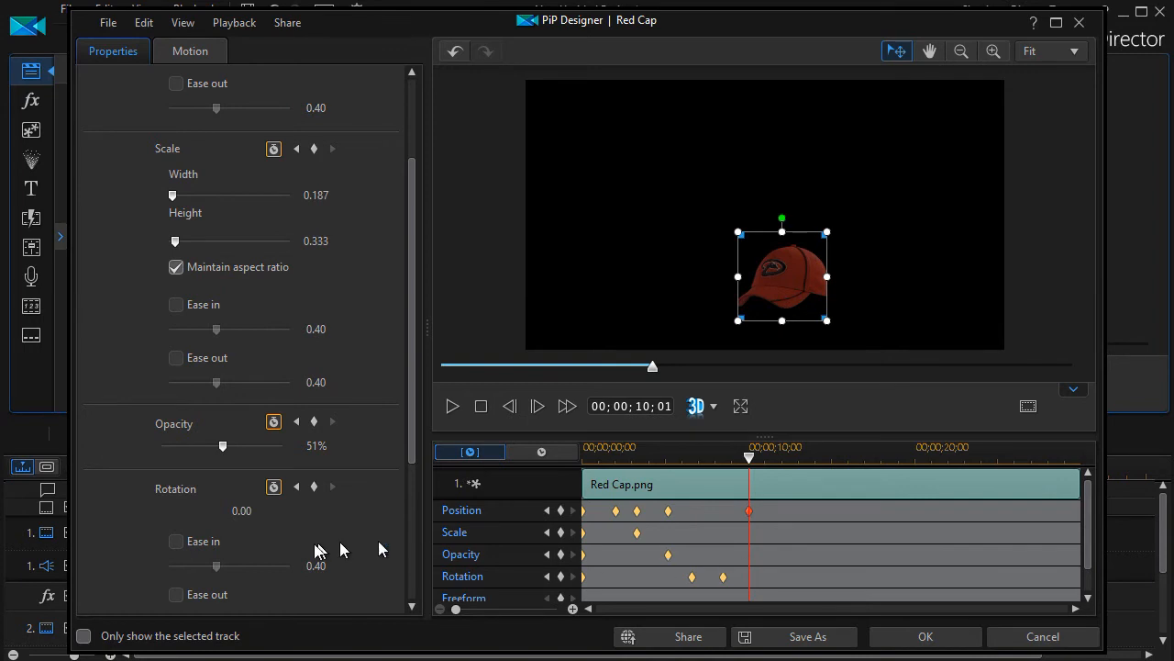
{"action": "left_click_drag", "start_coordinate": [225, 446], "coordinate": [275, 449]}
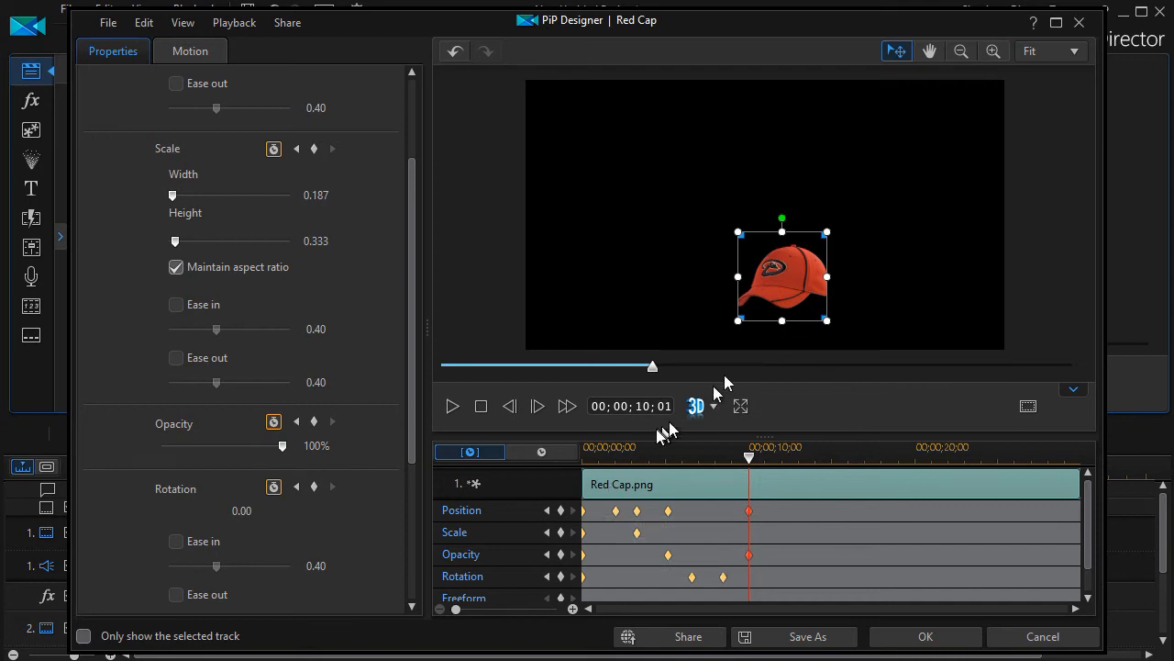
{"action": "left_click_drag", "start_coordinate": [737, 322], "coordinate": [812, 294]}
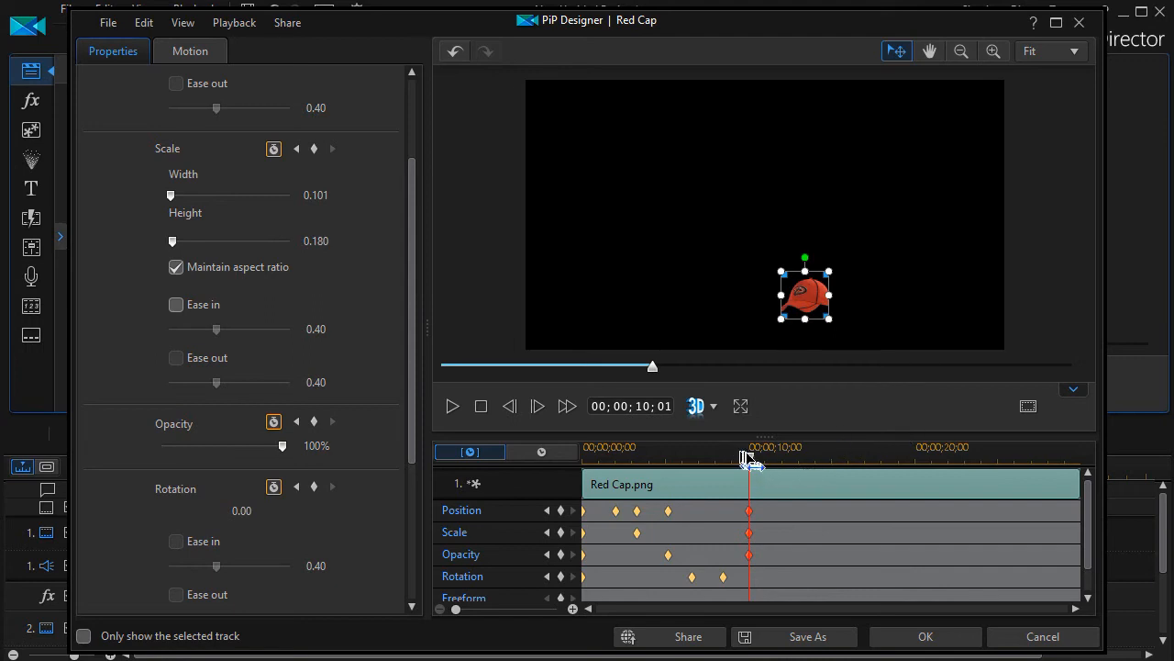
At 00;00;12;14, move the cap to the frame's upper right corner and enlarge it to about 0.331 wide and 0.589 high.
{"action": "left_click_drag", "start_coordinate": [750, 458], "coordinate": [793, 472]}
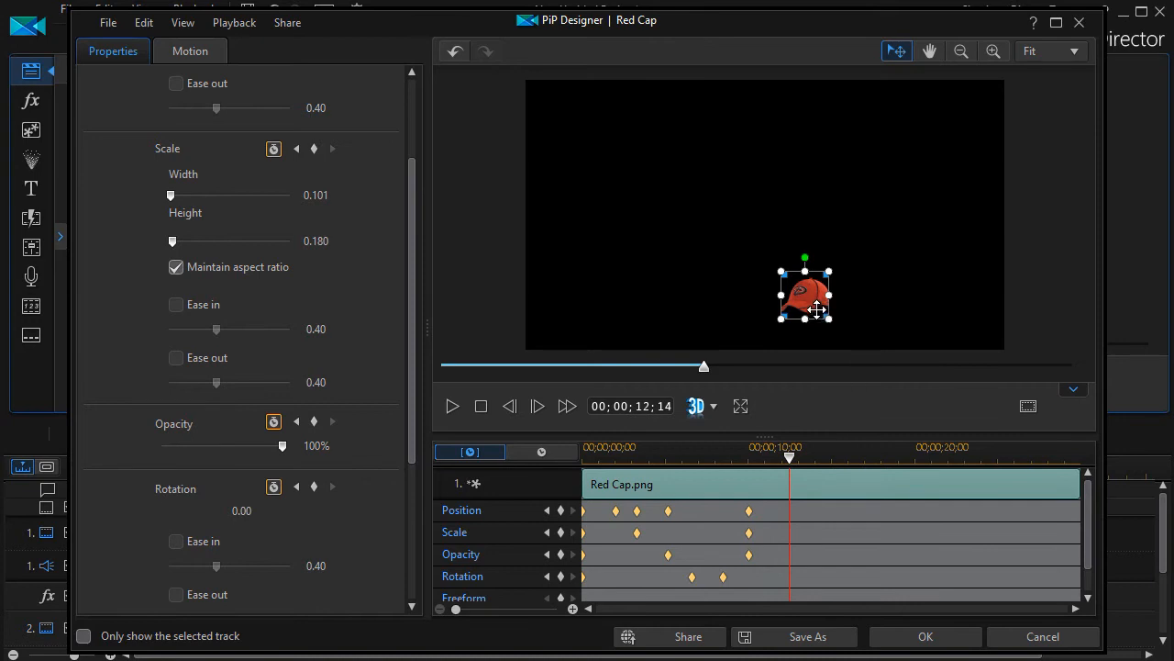
{"action": "left_click_drag", "start_coordinate": [812, 311], "coordinate": [961, 132]}
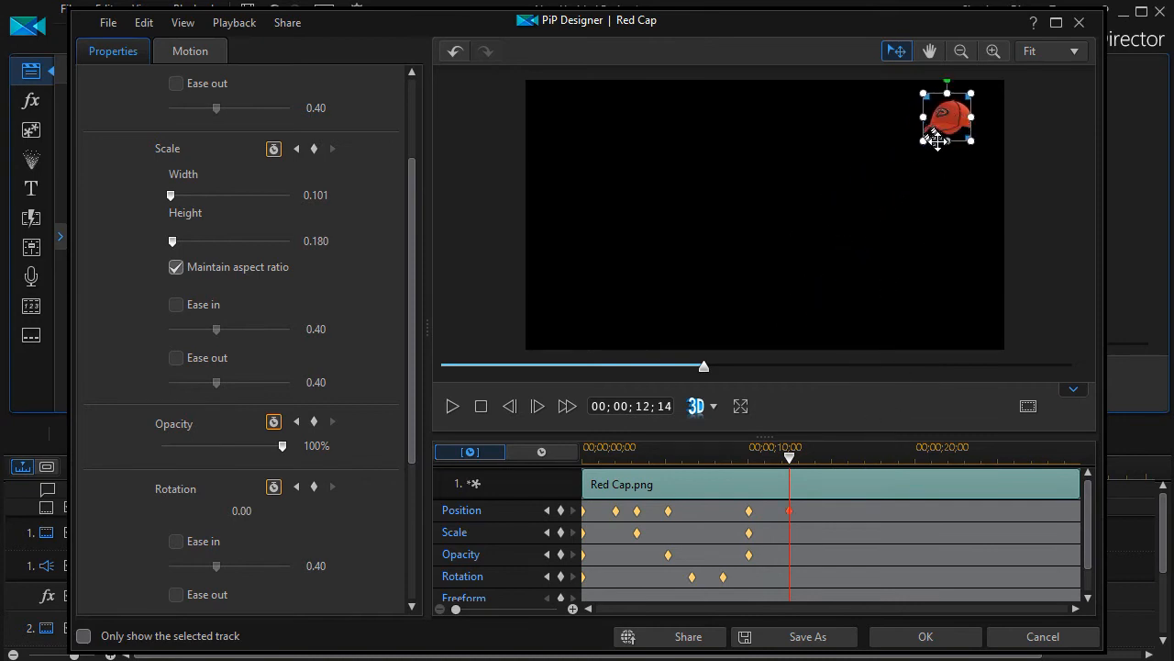
{"action": "left_click_drag", "start_coordinate": [921, 145], "coordinate": [813, 250]}
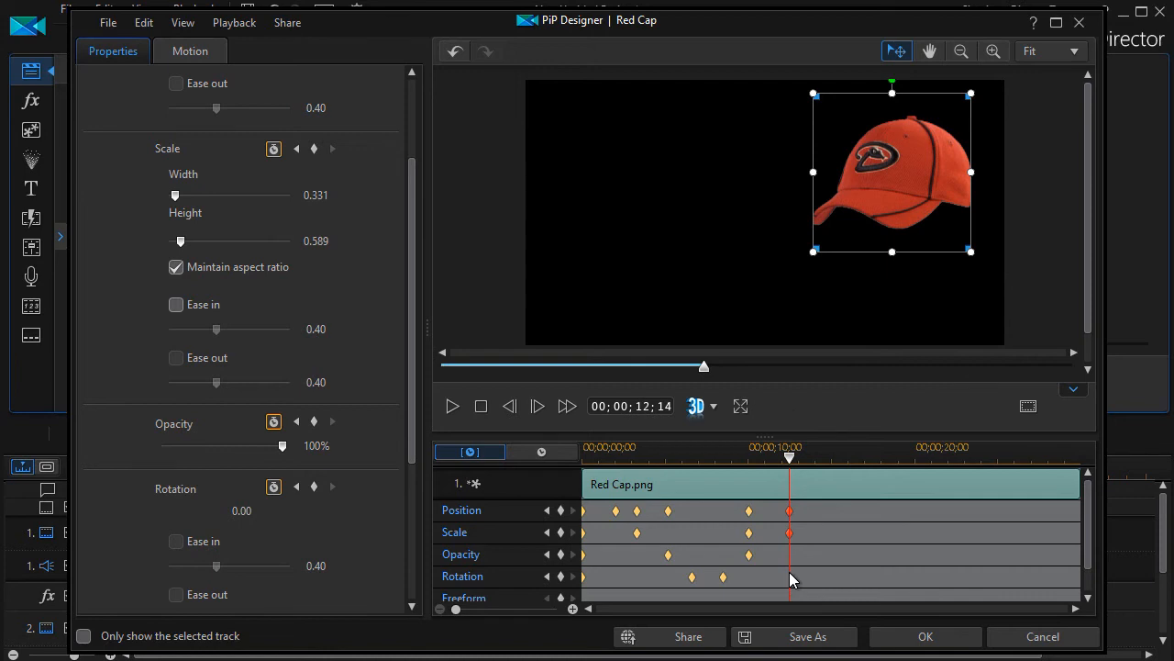
Set the cap's rotation to 270 degrees at 00;00;12;14 and apply the keyframe animation to the clip.
{"action": "left_click", "coordinate": [243, 510]}
{"action": "type", "text": "270"}
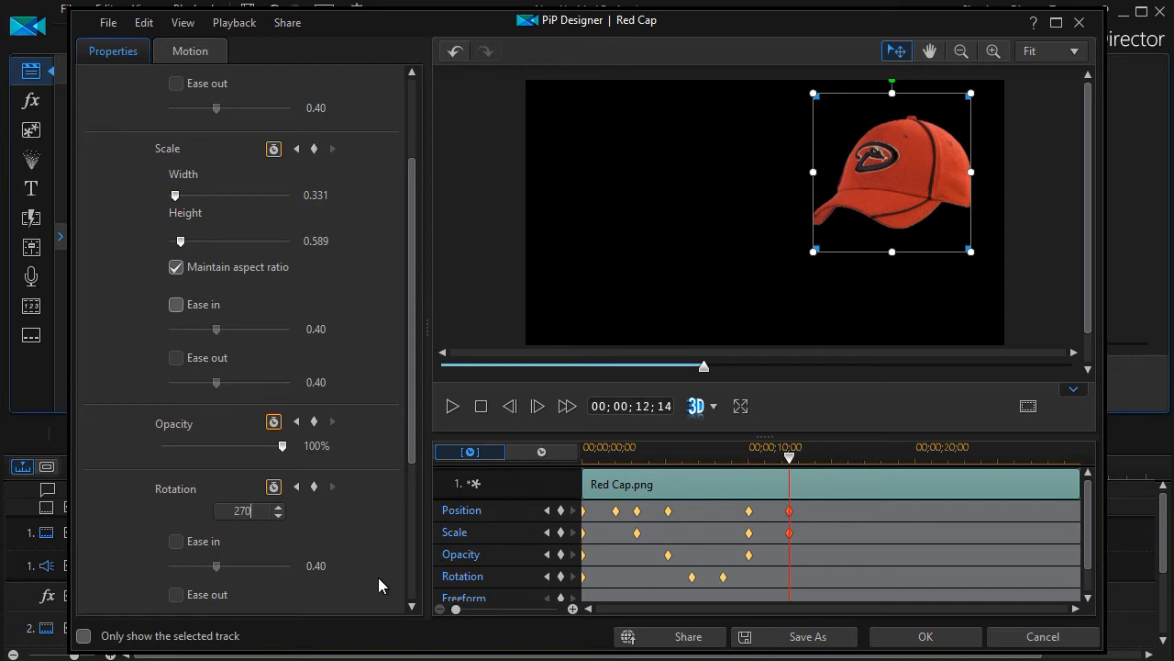
{"action": "key", "text": "Return"}
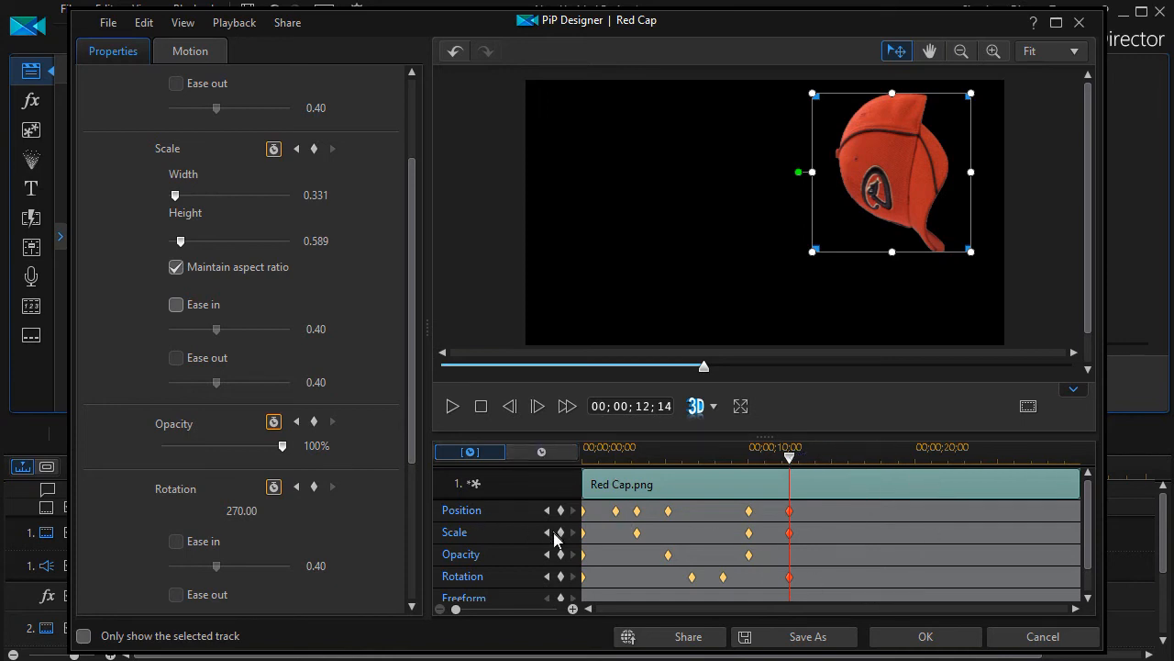
{"action": "left_click", "coordinate": [926, 640]}
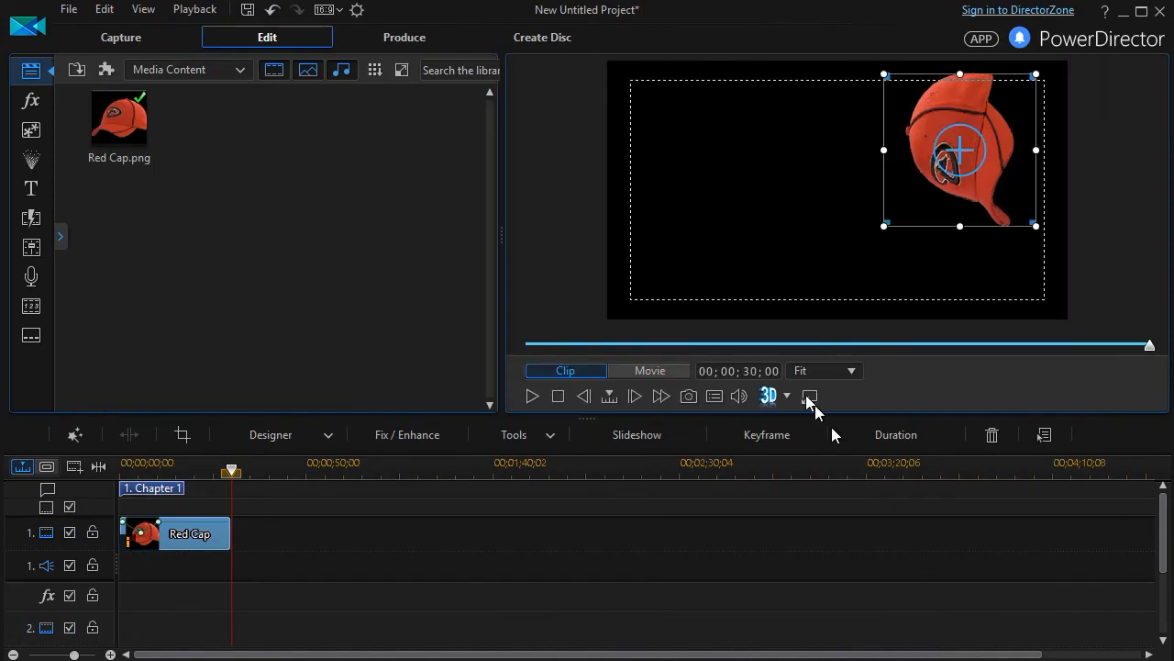
Play the Red Cap clip from its beginning to preview the keyframed motion.
{"action": "left_click_drag", "start_coordinate": [1152, 356], "coordinate": [434, 353]}
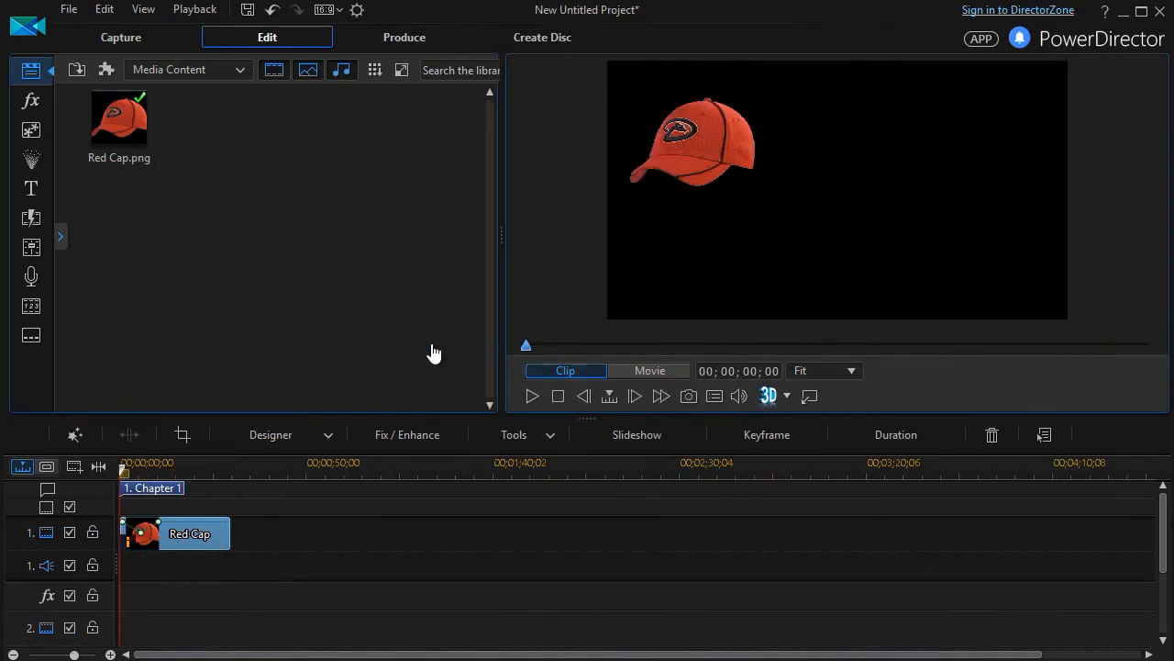
{"action": "left_click", "coordinate": [531, 396]}
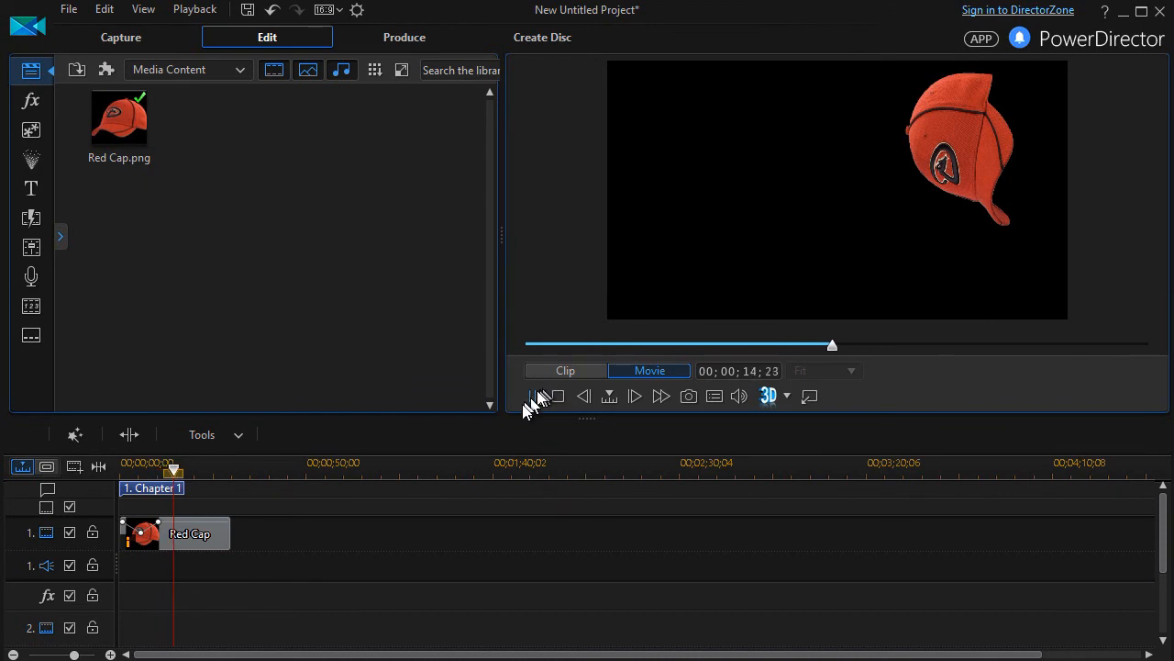
Reopen the Red Cap clip in PiP Designer and keyframe its rotation to 0 degrees at 00;00;14;18.
{"action": "left_click", "coordinate": [215, 536]}
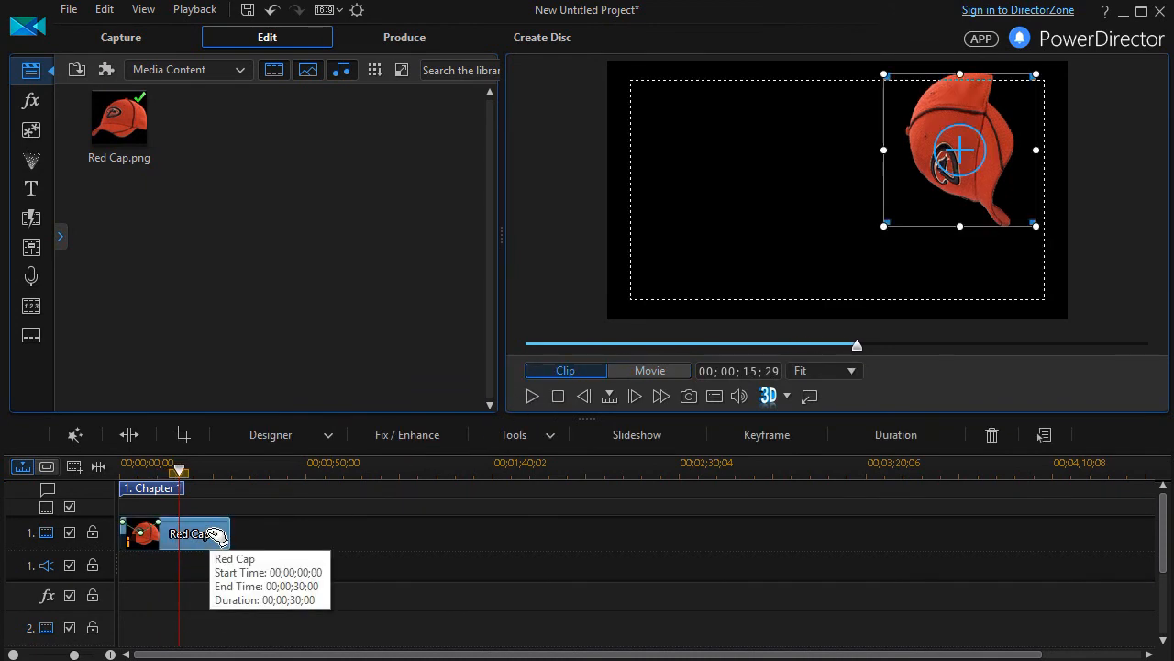
{"action": "double_click", "coordinate": [211, 535]}
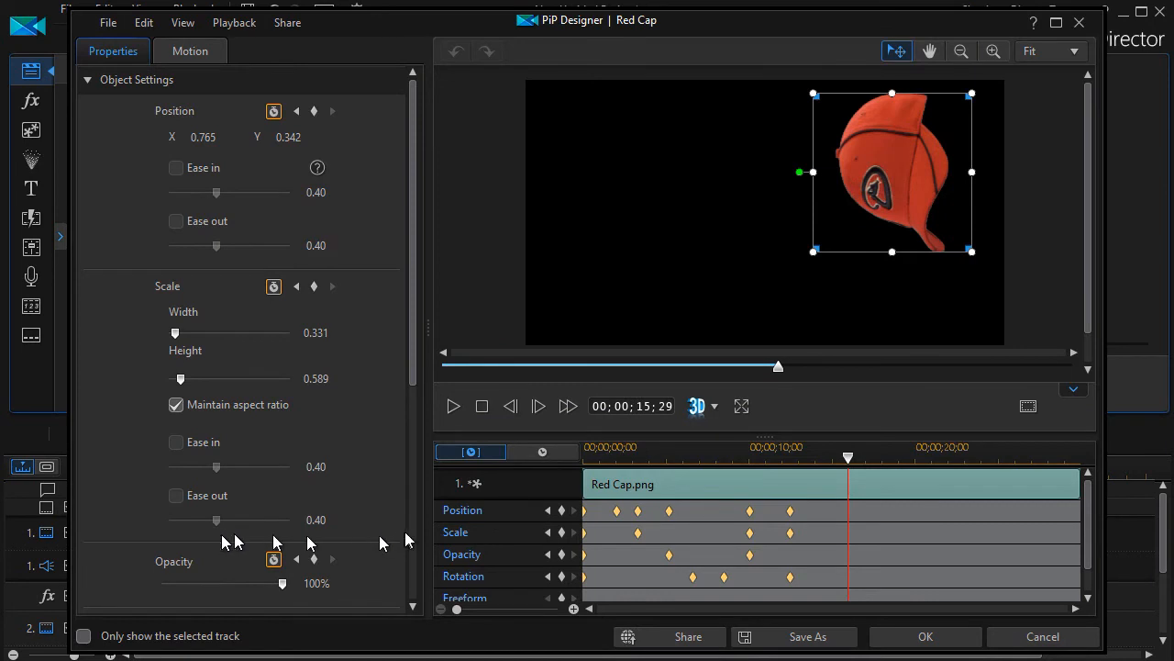
{"action": "left_click_drag", "start_coordinate": [848, 459], "coordinate": [831, 476]}
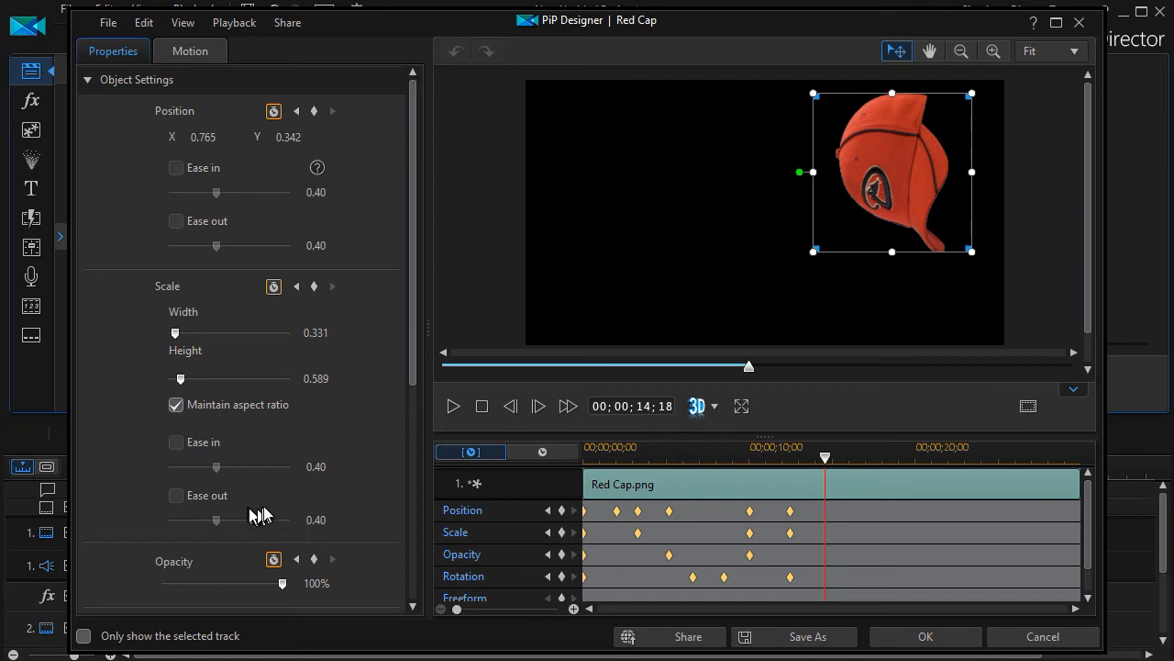
{"action": "left_click_drag", "start_coordinate": [414, 360], "coordinate": [414, 459]}
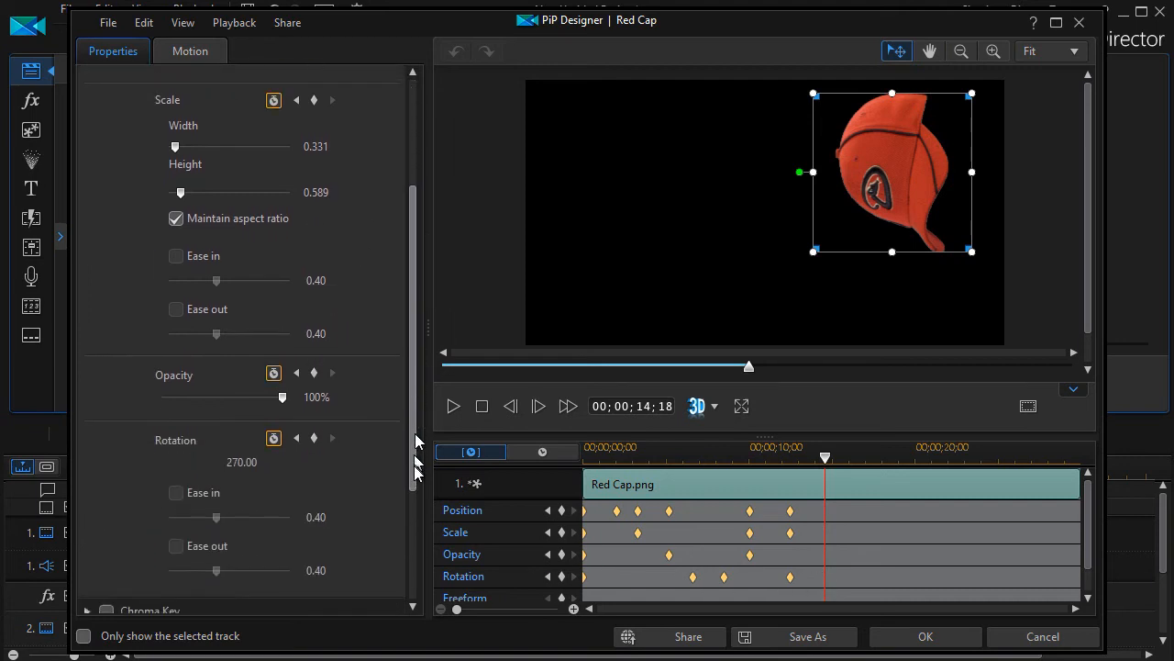
{"action": "double_click", "coordinate": [257, 463]}
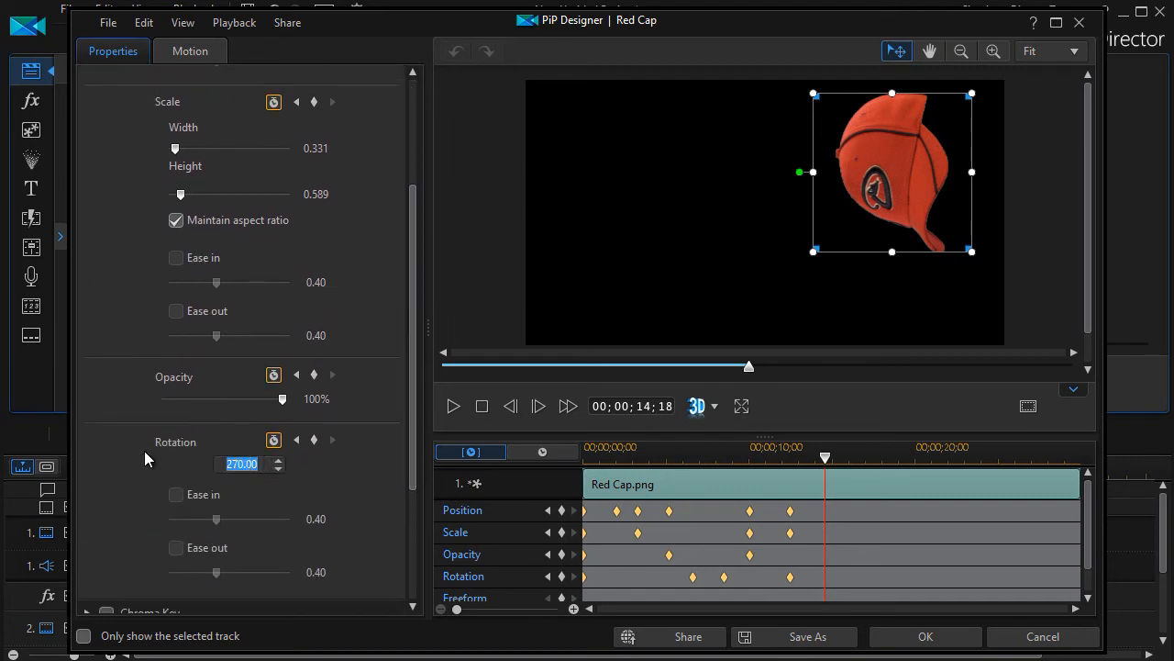
{"action": "key", "text": "Return"}
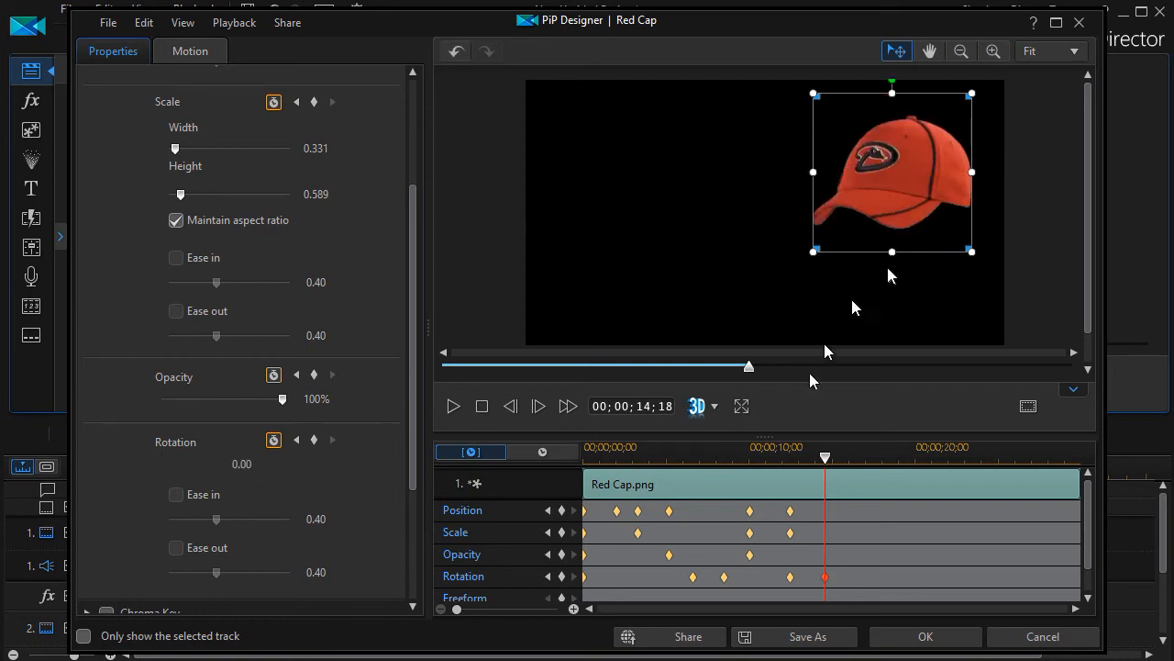
At the 00;00;05;06 opacity keyframe, add a rotation keyframe duplicating the previous one, and apply the changes to the clip.
{"action": "left_click", "coordinate": [549, 555]}
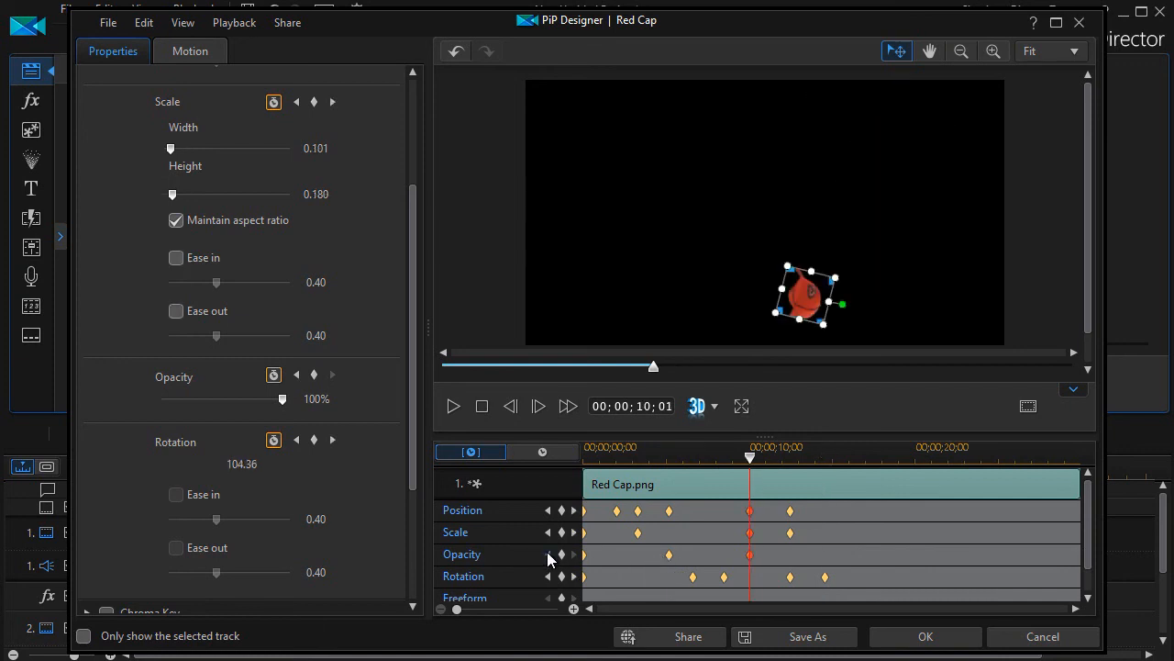
{"action": "left_click", "coordinate": [549, 555]}
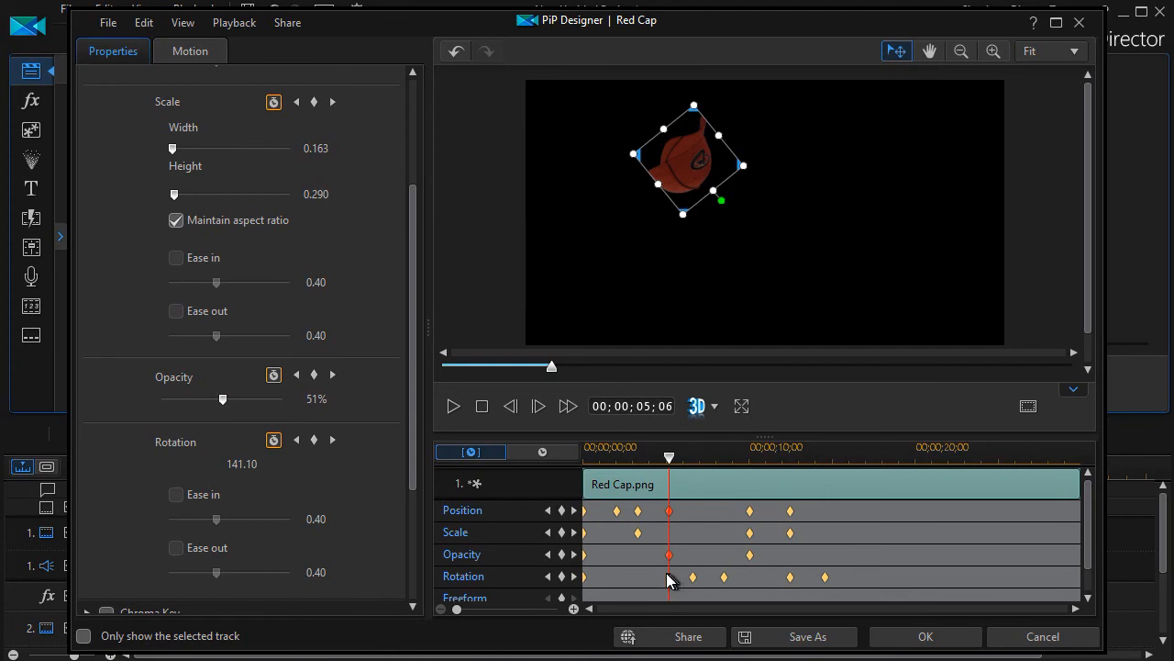
{"action": "left_click_drag", "start_coordinate": [412, 336], "coordinate": [414, 477]}
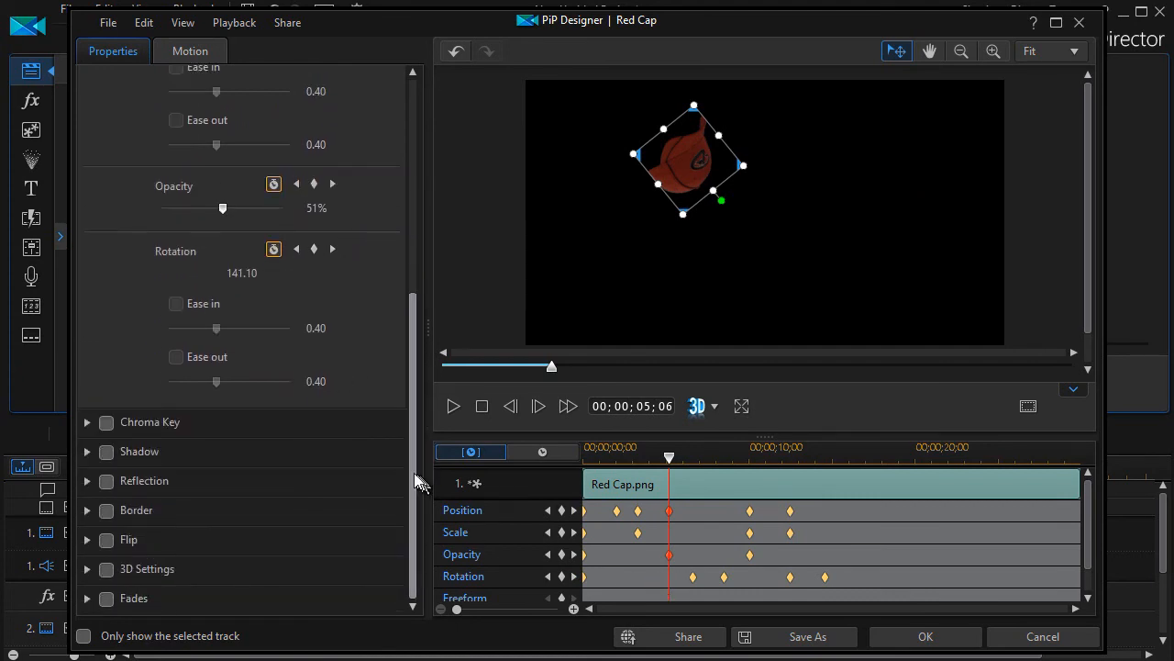
{"action": "right_click", "coordinate": [669, 580]}
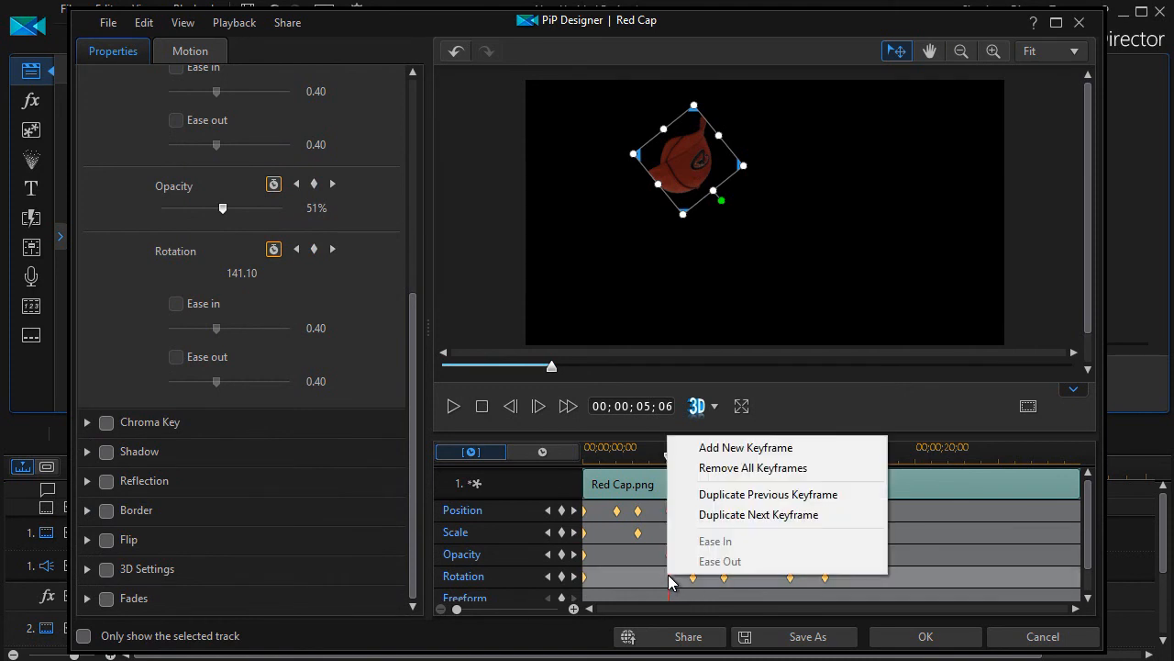
{"action": "left_click", "coordinate": [727, 496]}
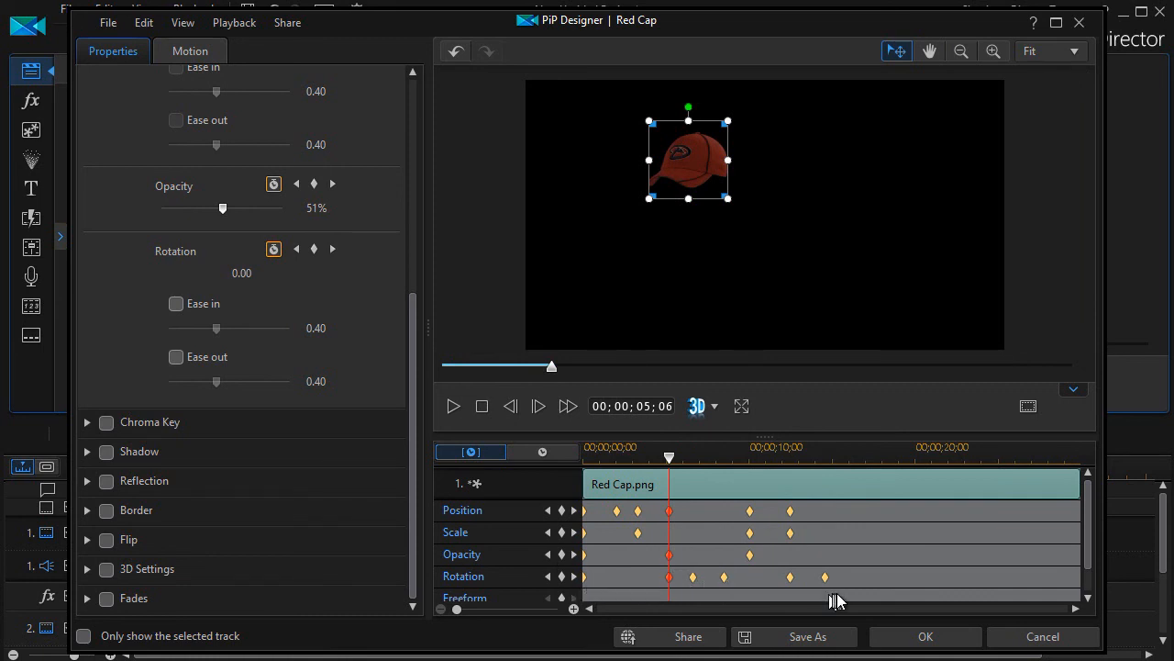
{"action": "left_click", "coordinate": [949, 634]}
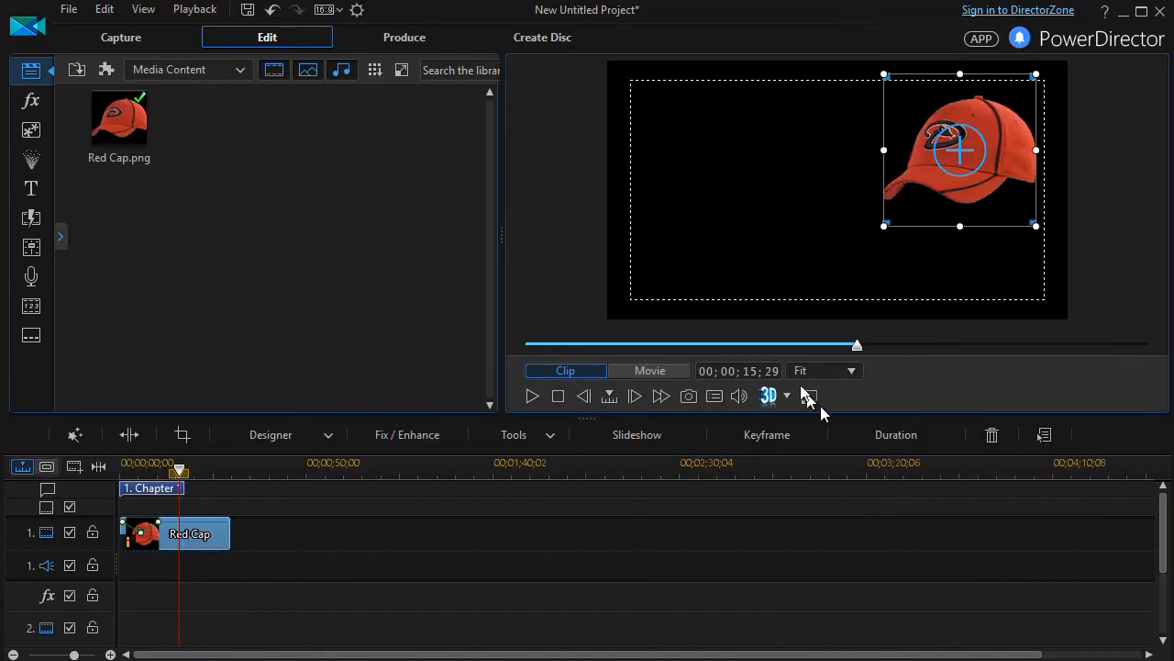
Play the Red Cap clip from 00;00;00;00 to preview the revised rotation.
{"action": "left_click_drag", "start_coordinate": [858, 347], "coordinate": [472, 359]}
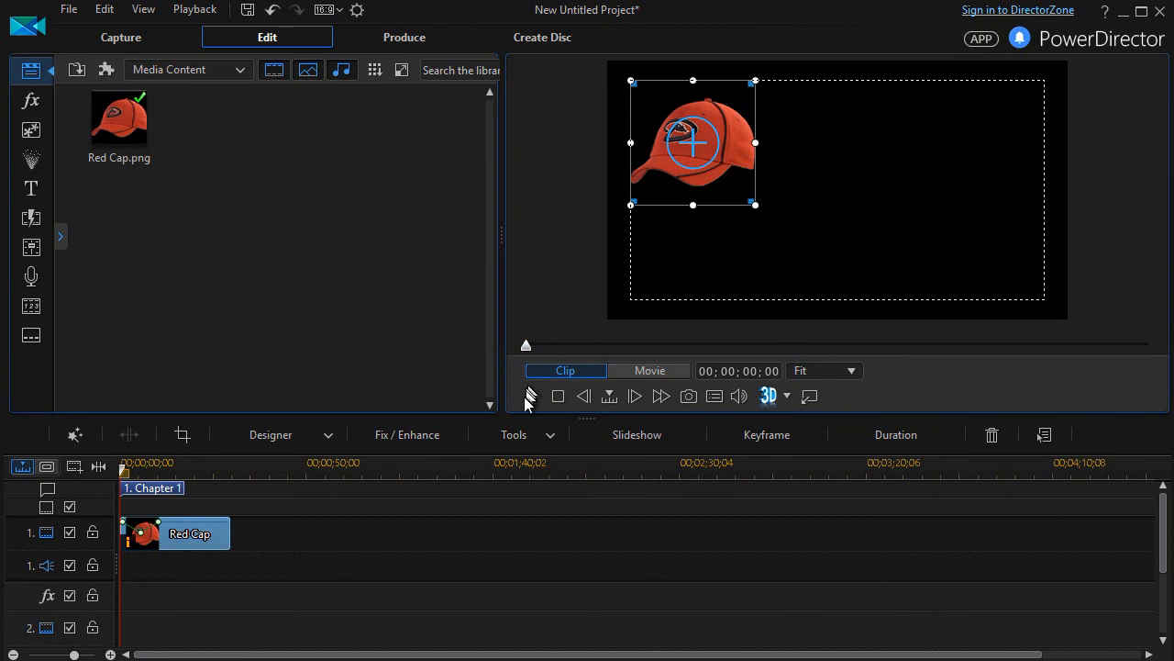
{"action": "left_click", "coordinate": [529, 395]}
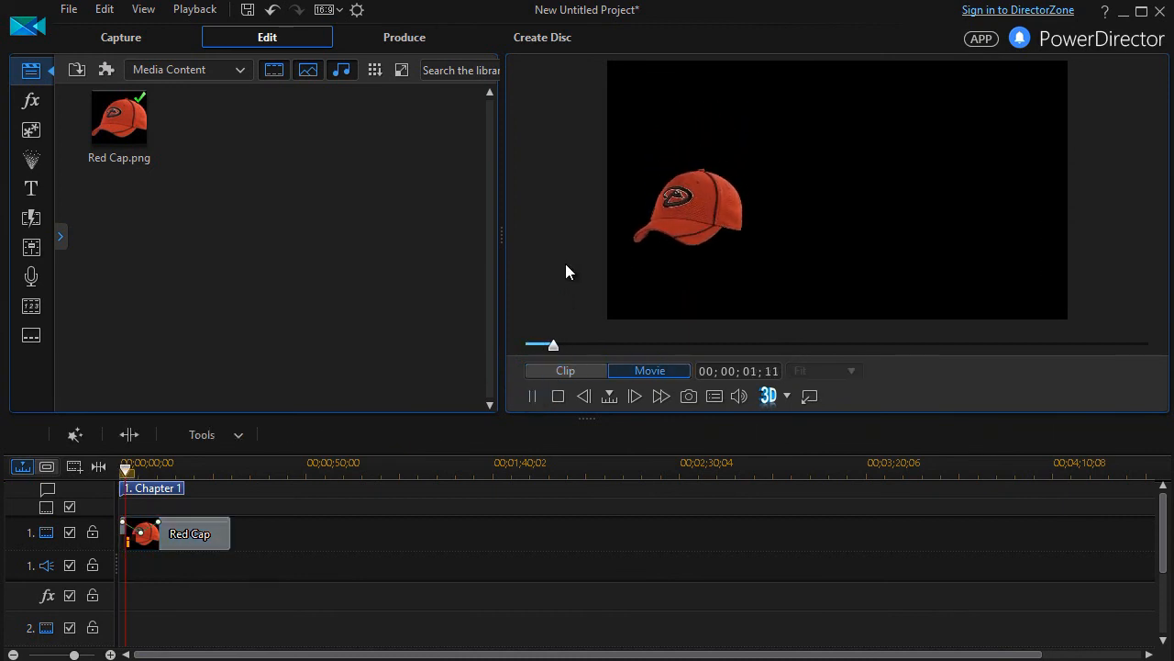